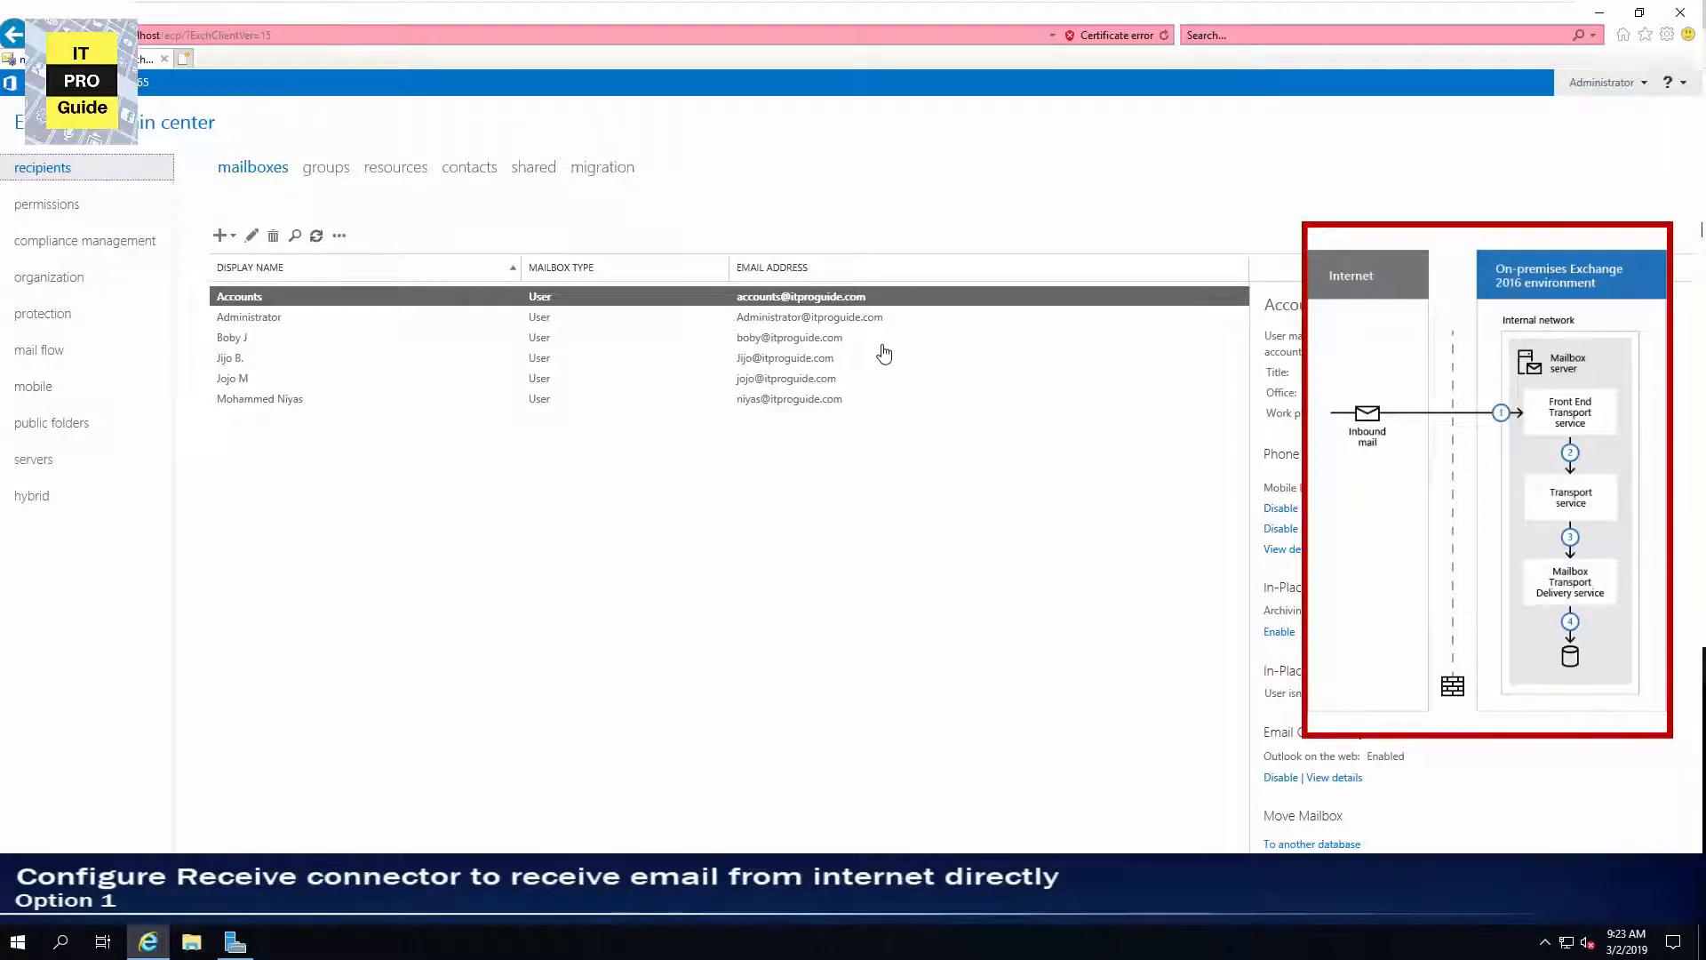
# Open the mail flow receive connectors and examine the Default Frontend EXC2019 connector's scoping and remote IP range settings.
pyautogui.click(81, 359)
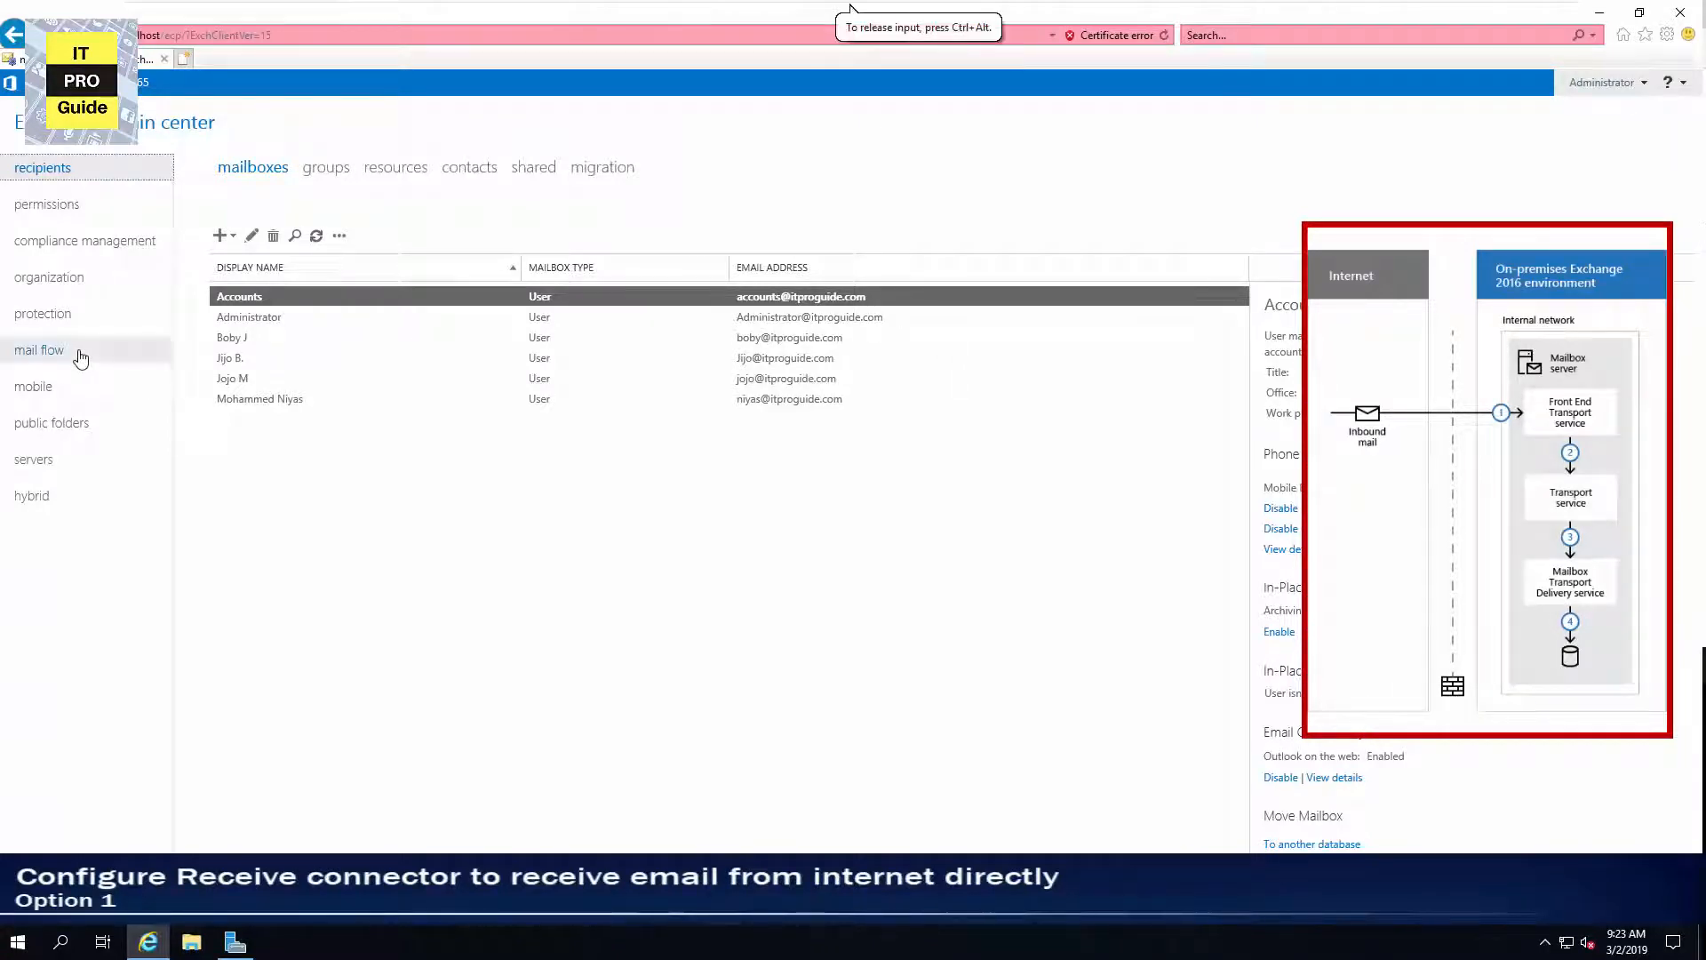
pyautogui.click(81, 359)
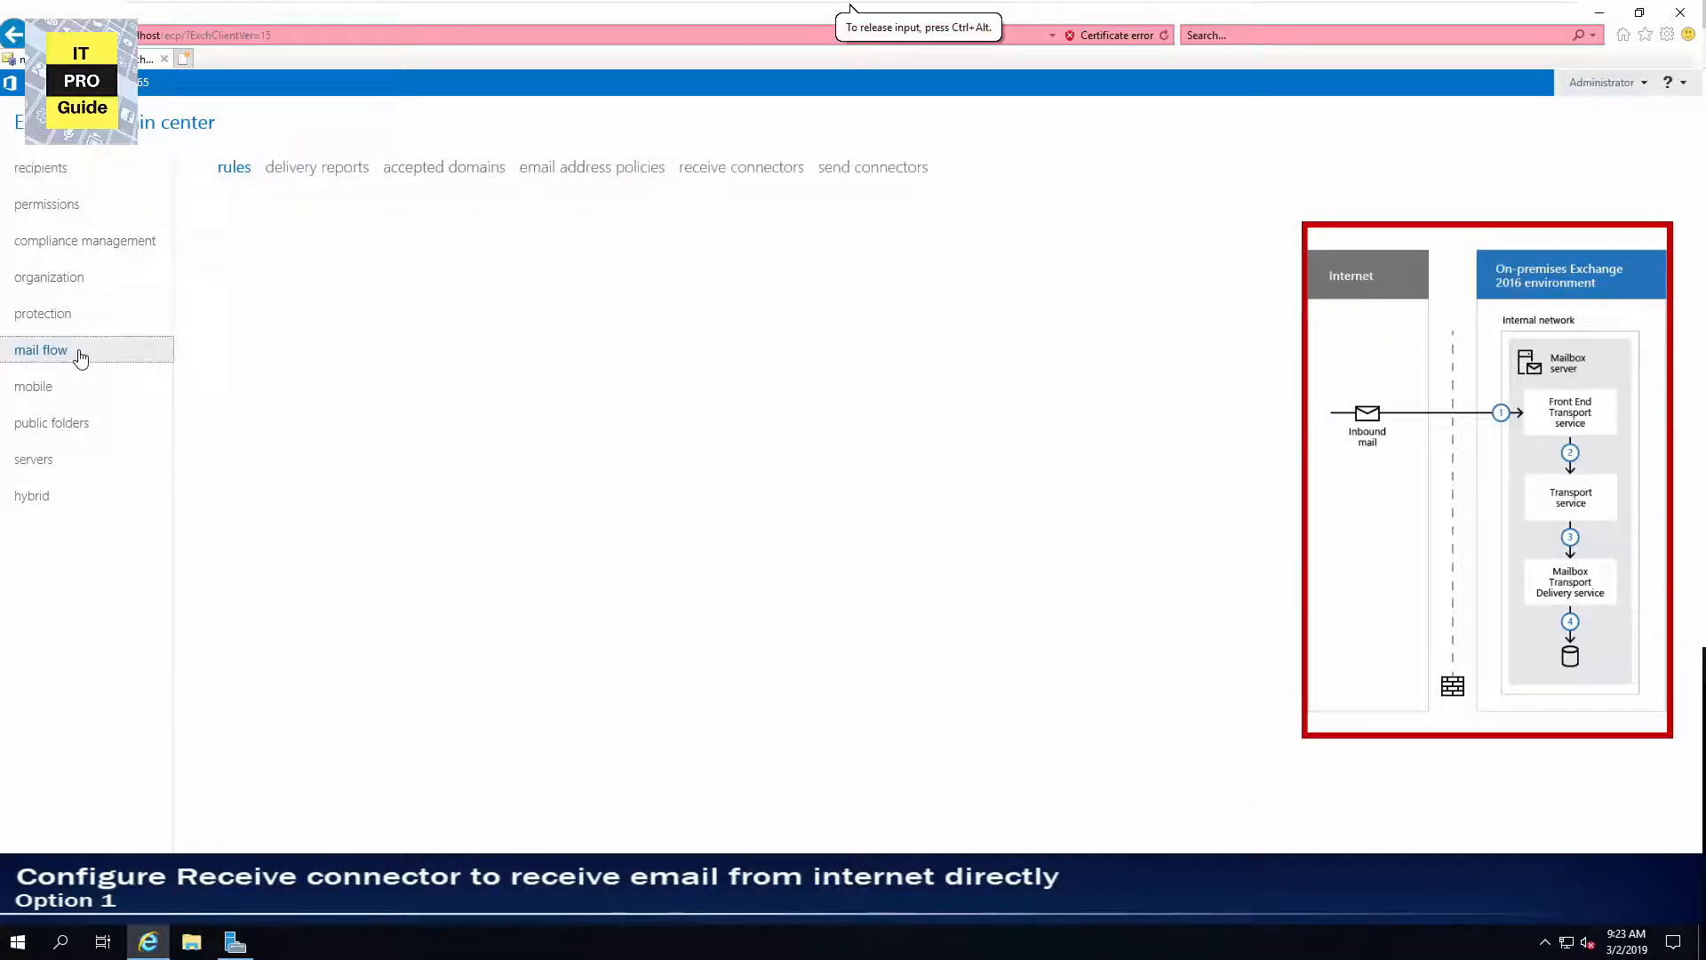
pyautogui.click(783, 173)
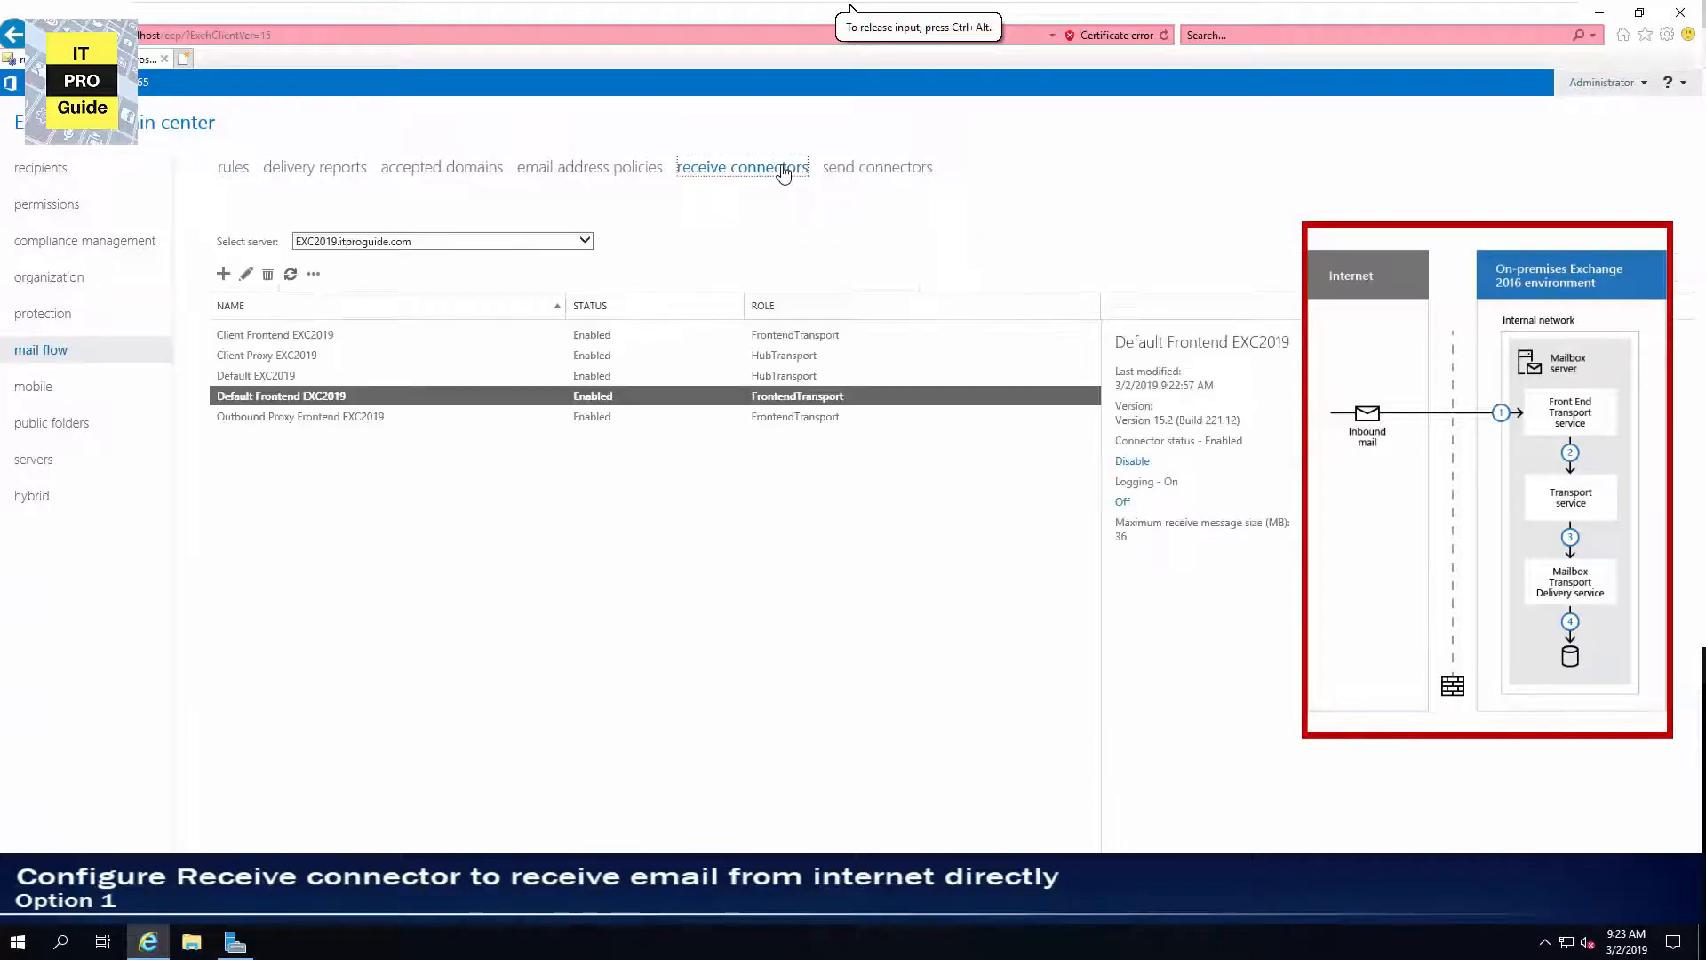
pyautogui.doubleClick(353, 397)
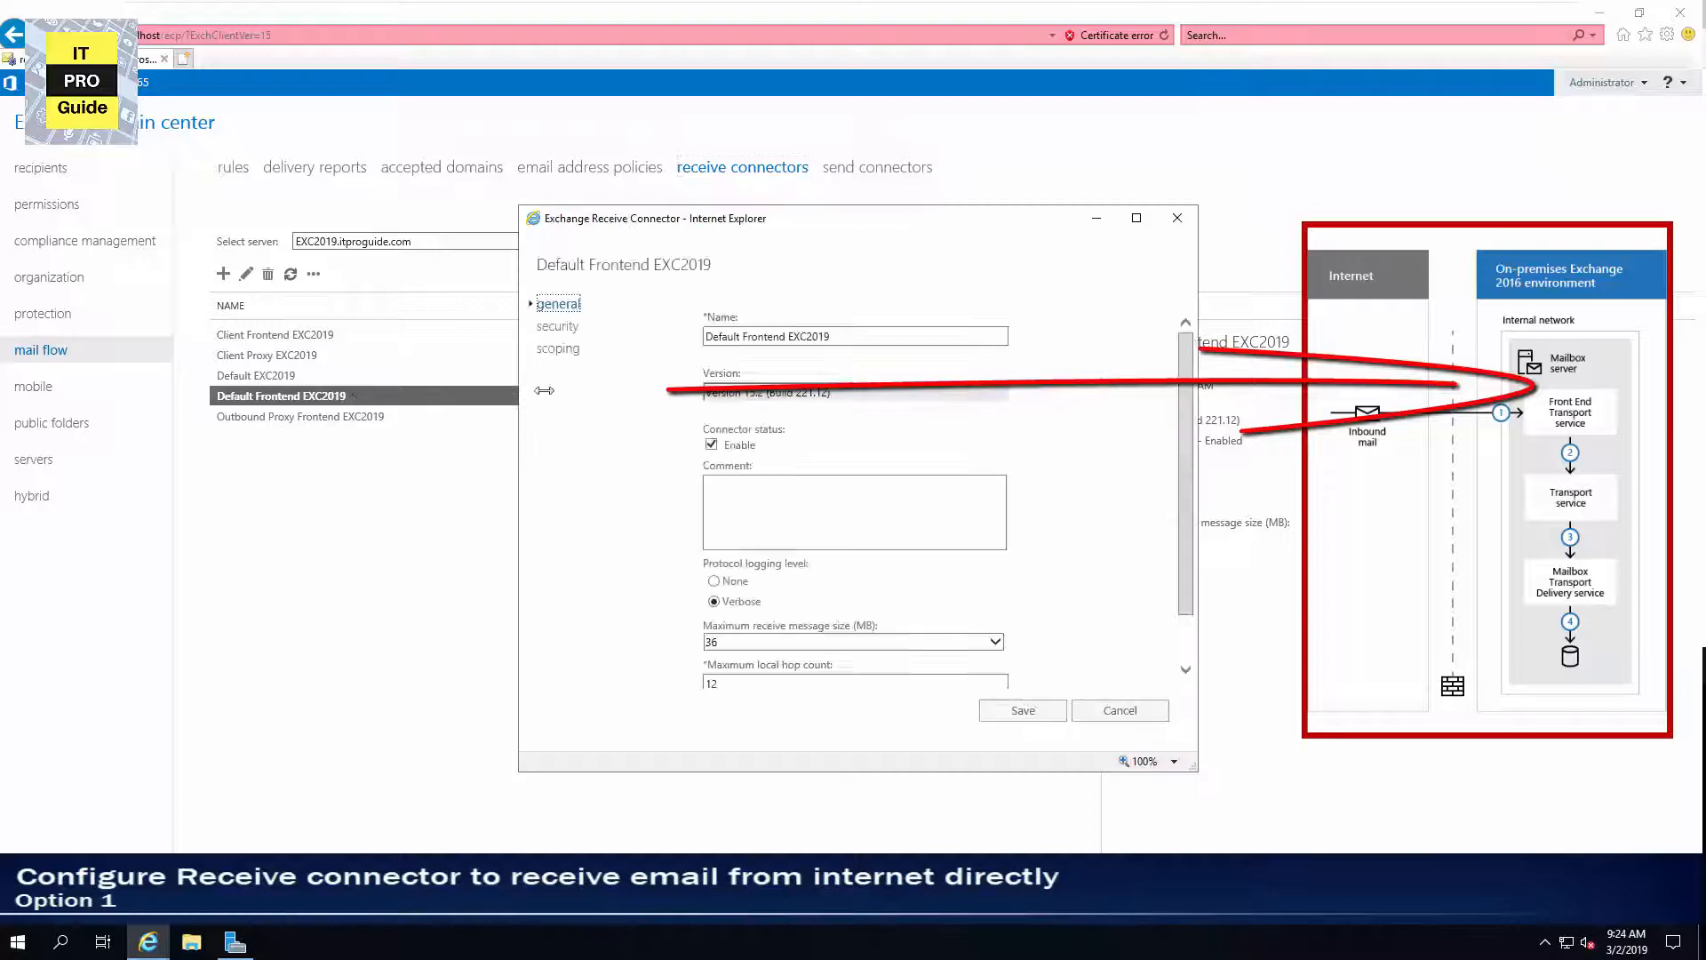
pyautogui.click(559, 348)
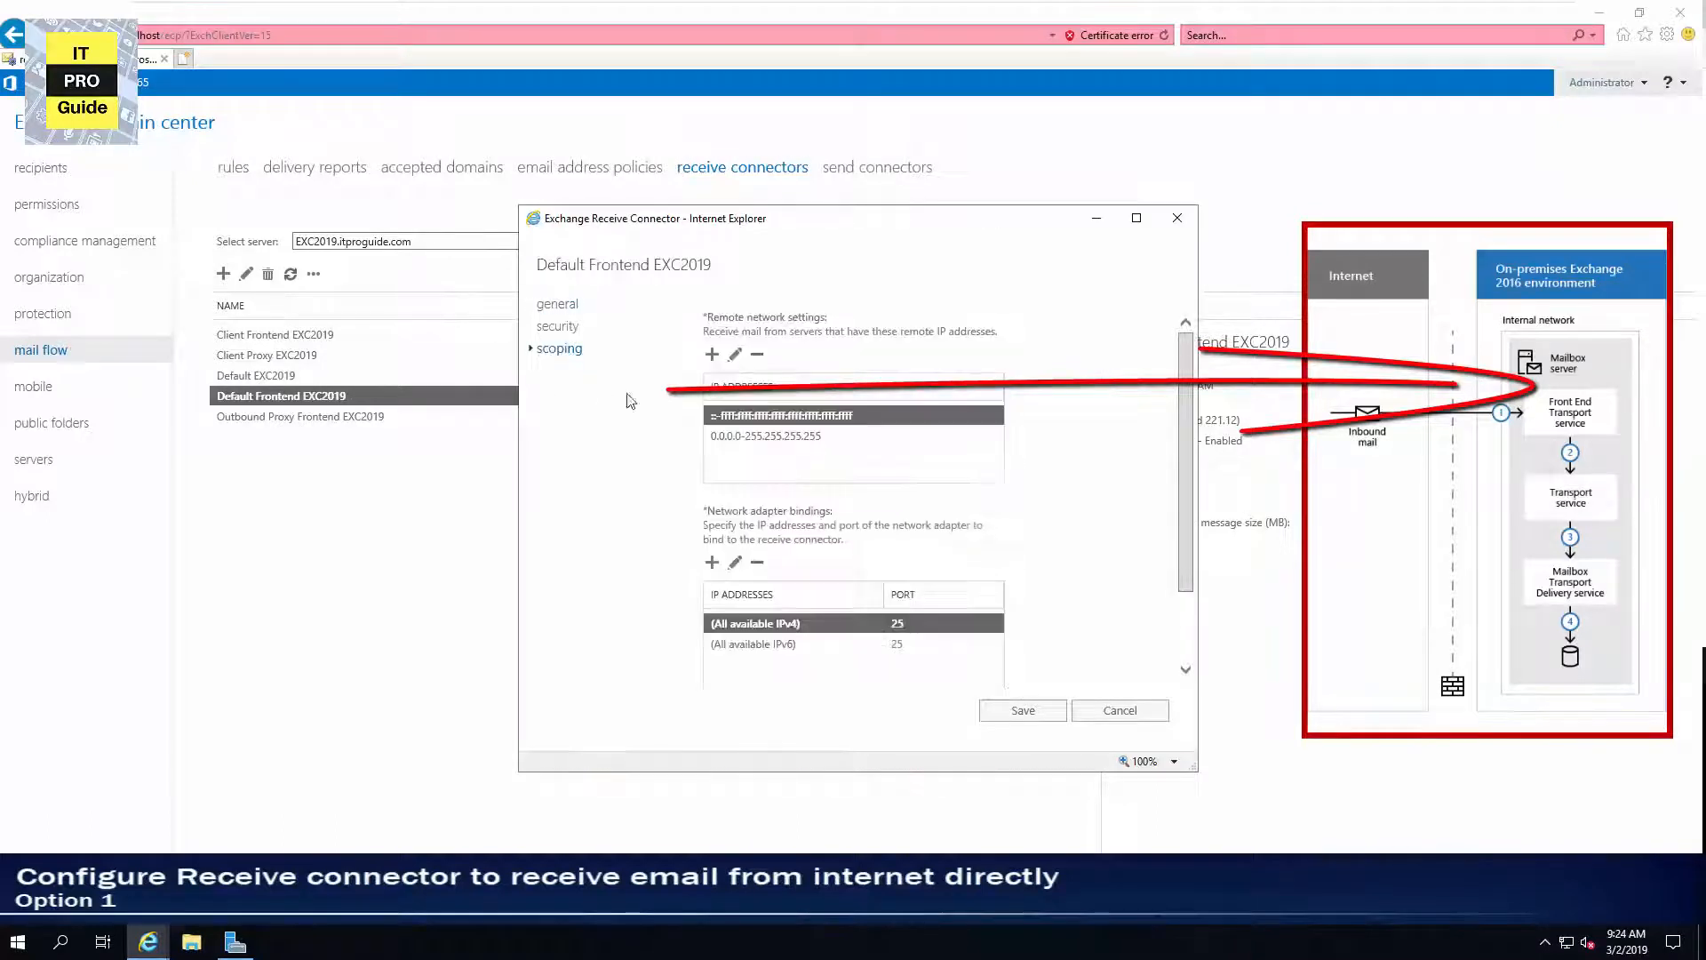
pyautogui.click(741, 437)
pyautogui.click(724, 416)
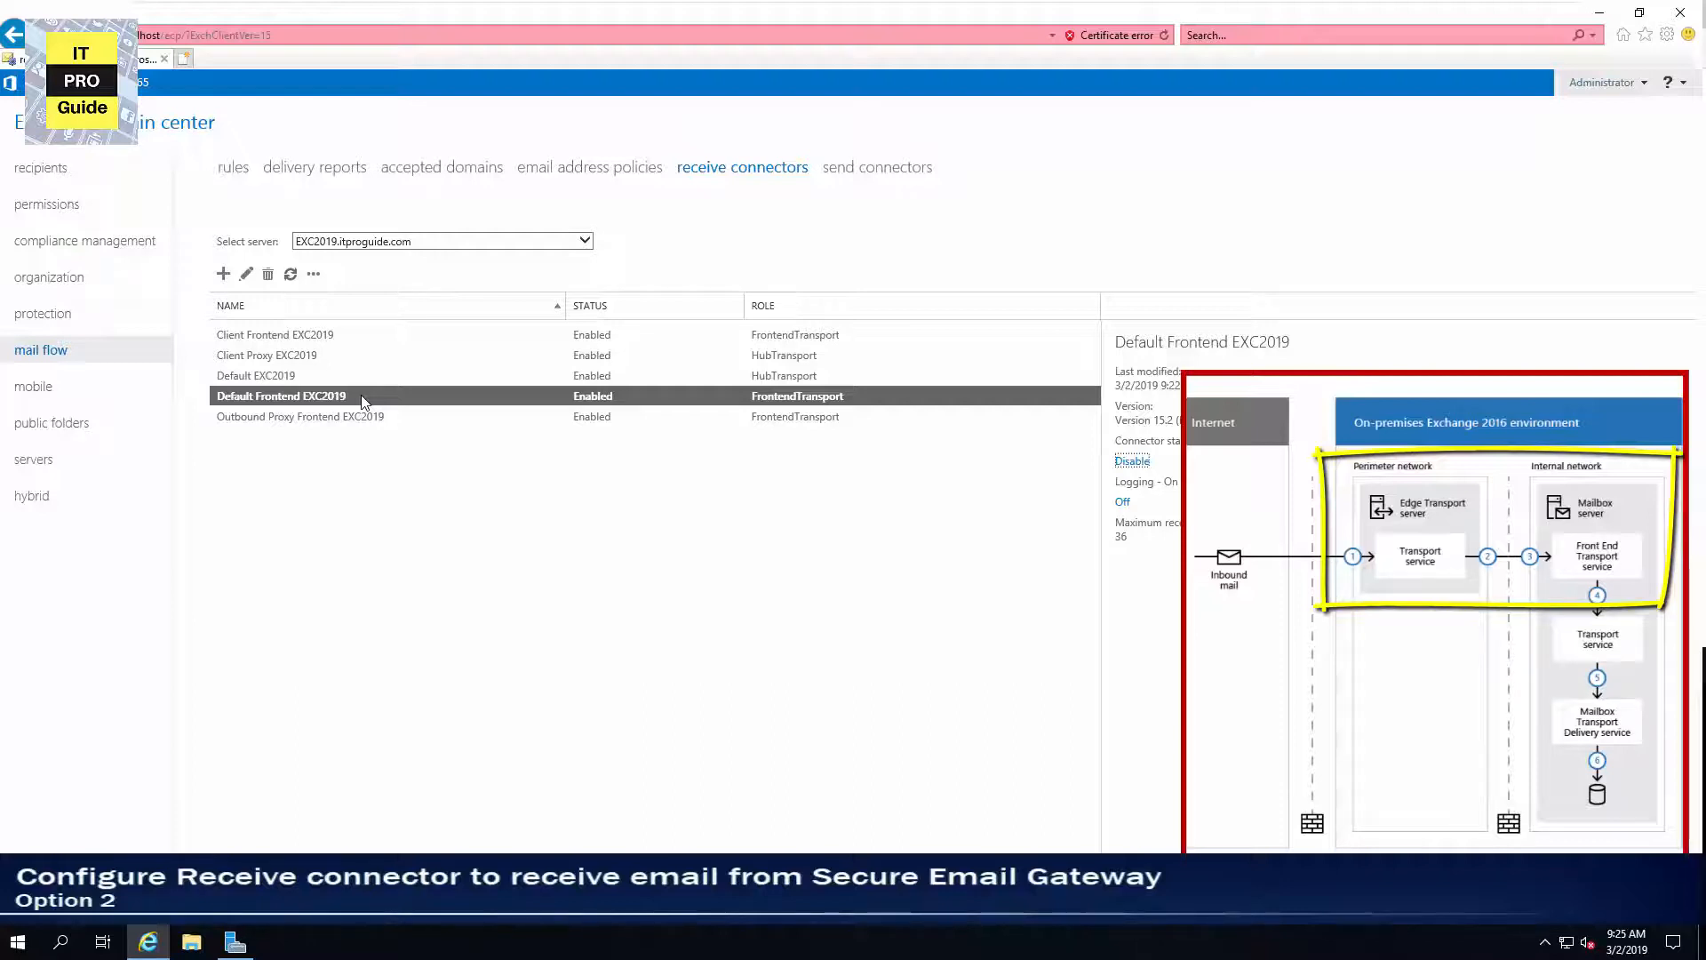
# Create a new receive connector named Secure Gateway with the Frontend Transport role, keeping the default network adapter bindings.
pyautogui.click(223, 275)
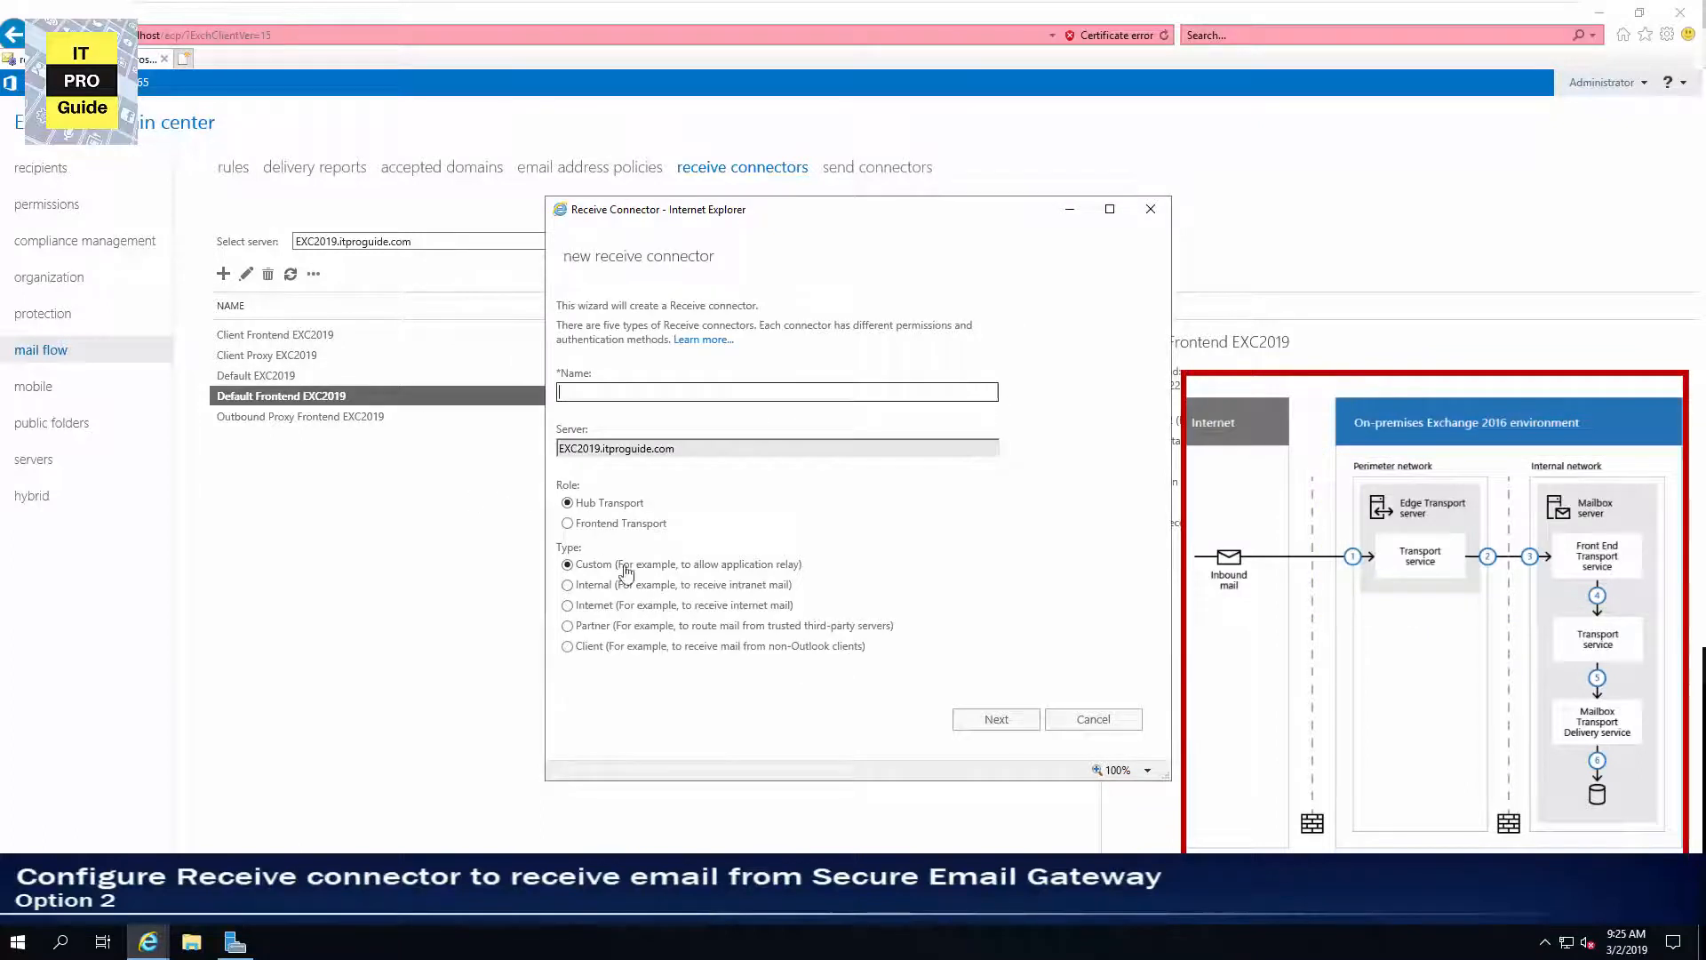
pyautogui.click(591, 392)
pyautogui.write('Secure Gateway')
pyautogui.click(607, 526)
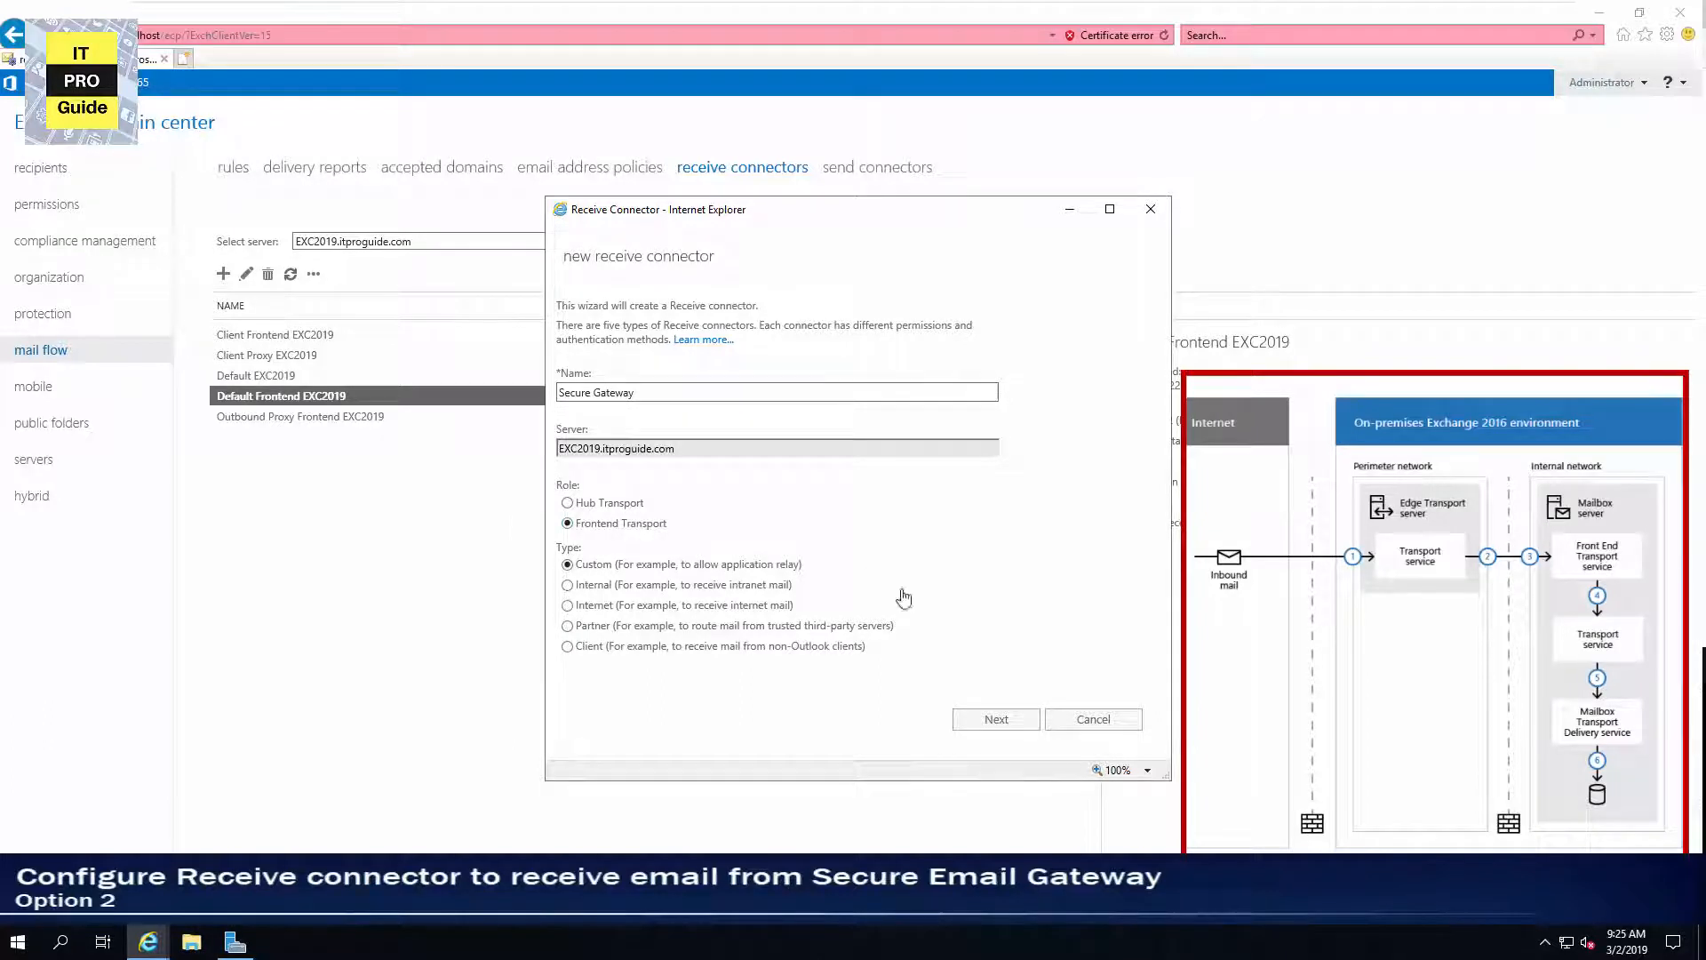
pyautogui.click(987, 720)
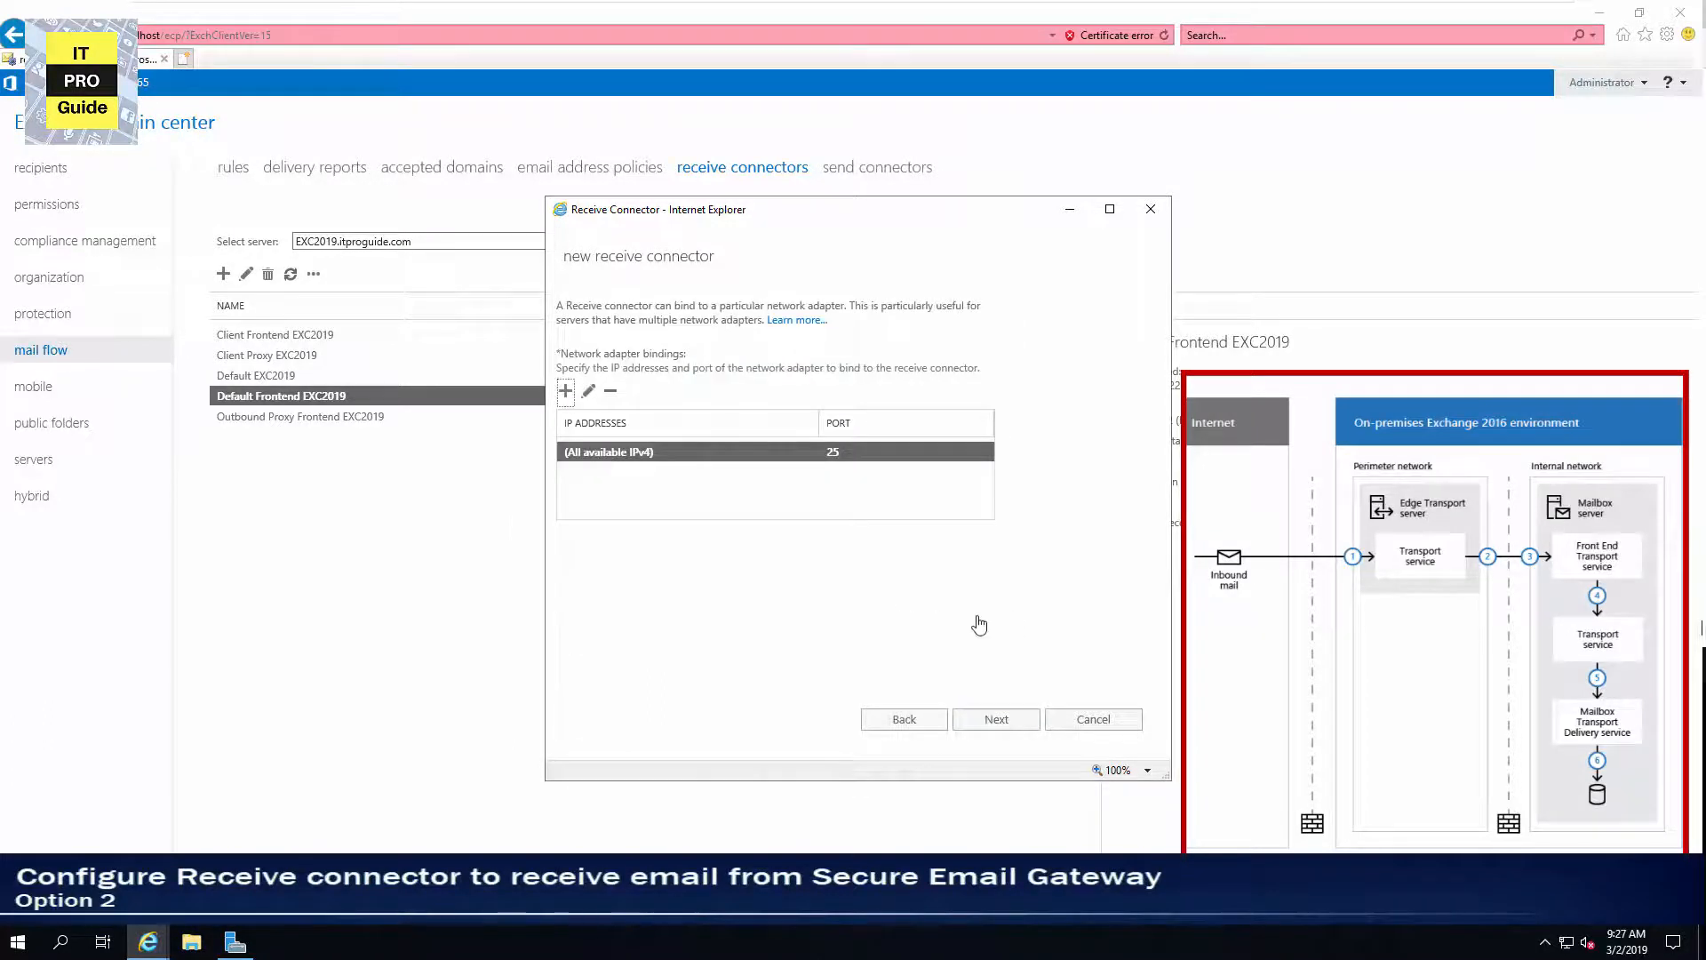
pyautogui.click(997, 719)
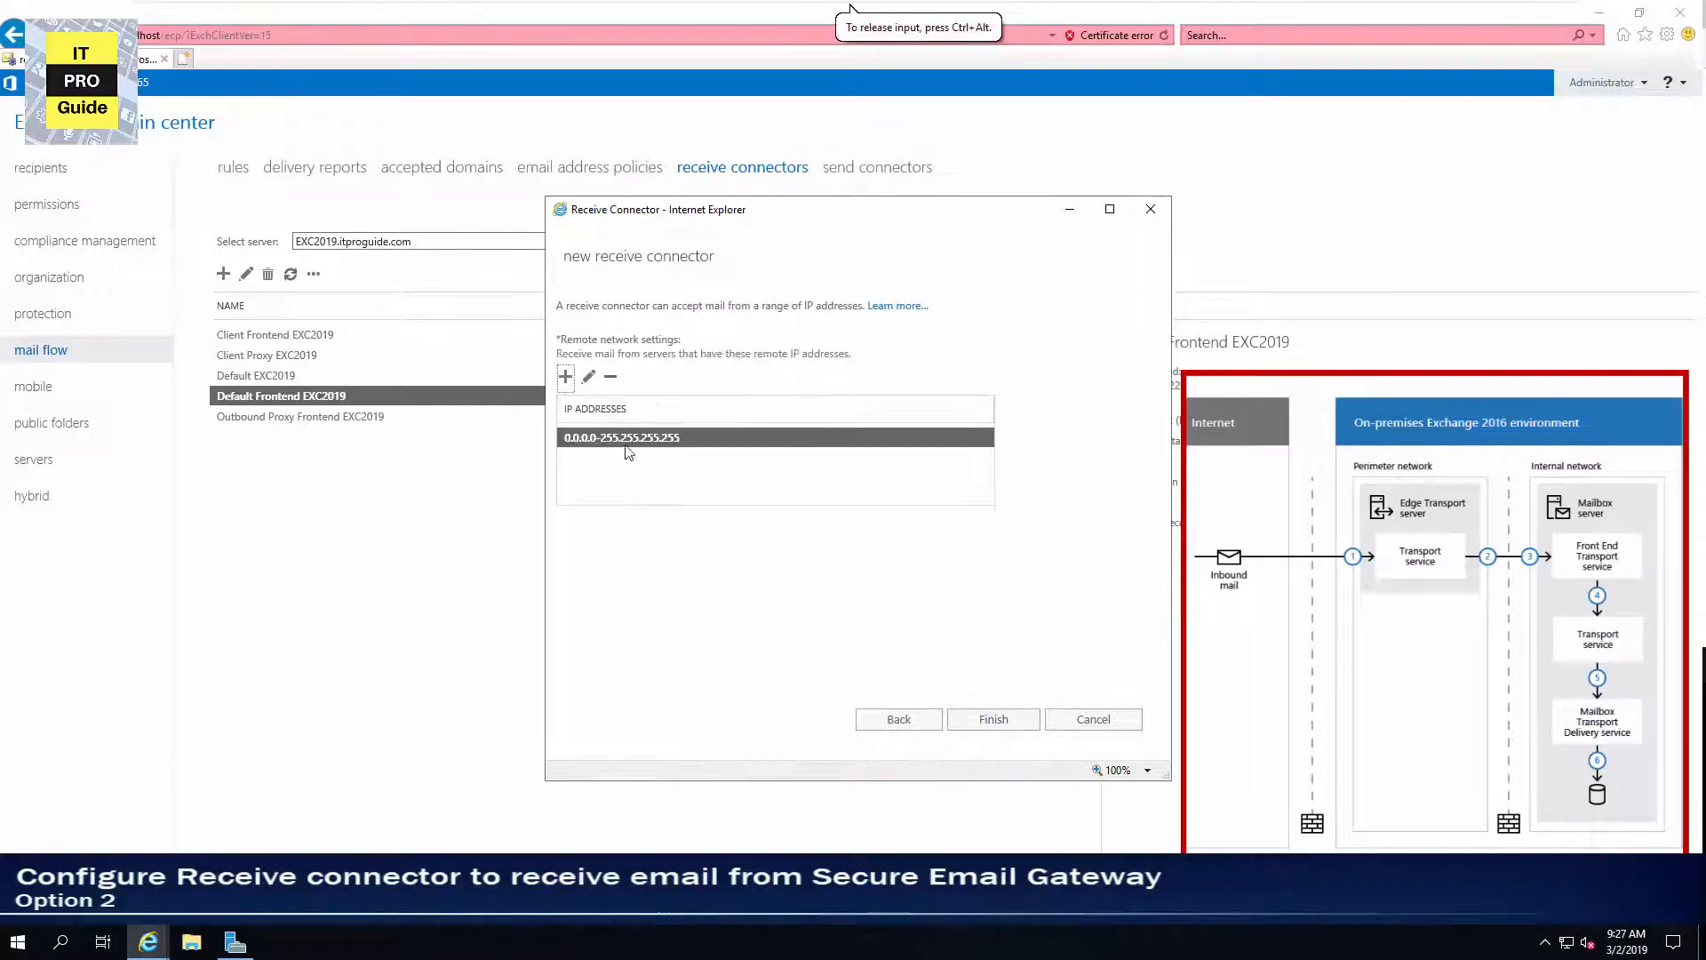
# Replace the connector's remote network range with the IP address 192.168.1.110 and finish the wizard.
pyautogui.click(609, 376)
pyautogui.click(574, 380)
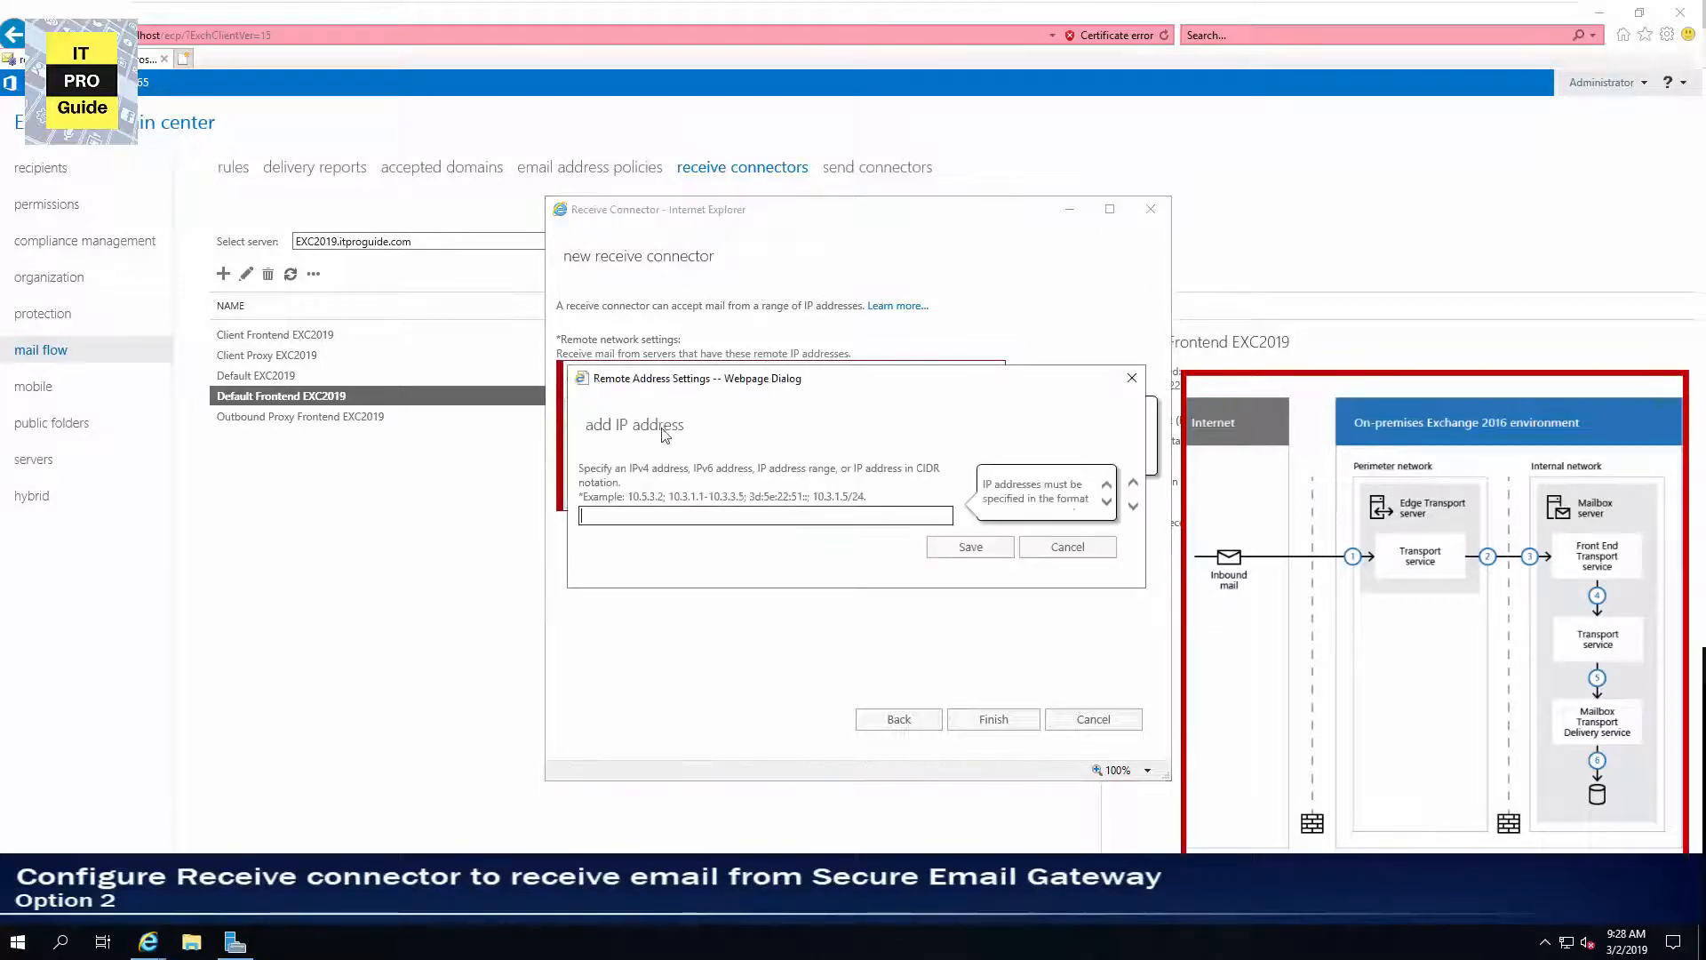
pyautogui.write('192.168.')
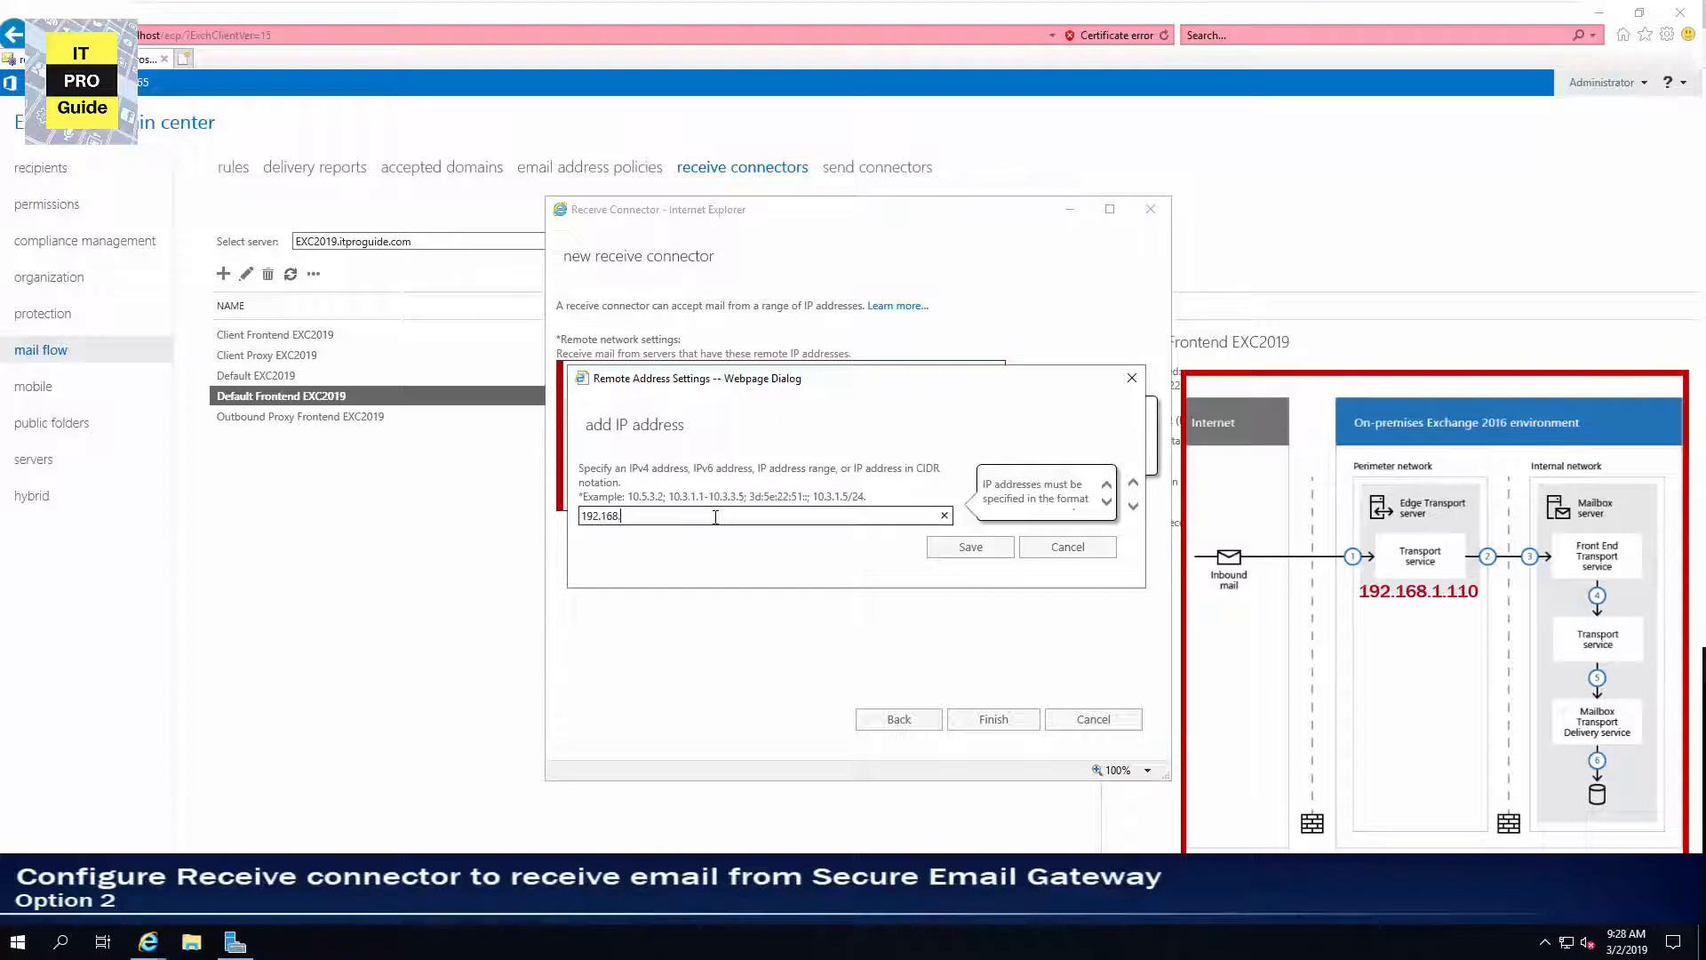
pyautogui.write('1.110')
pyautogui.click(984, 548)
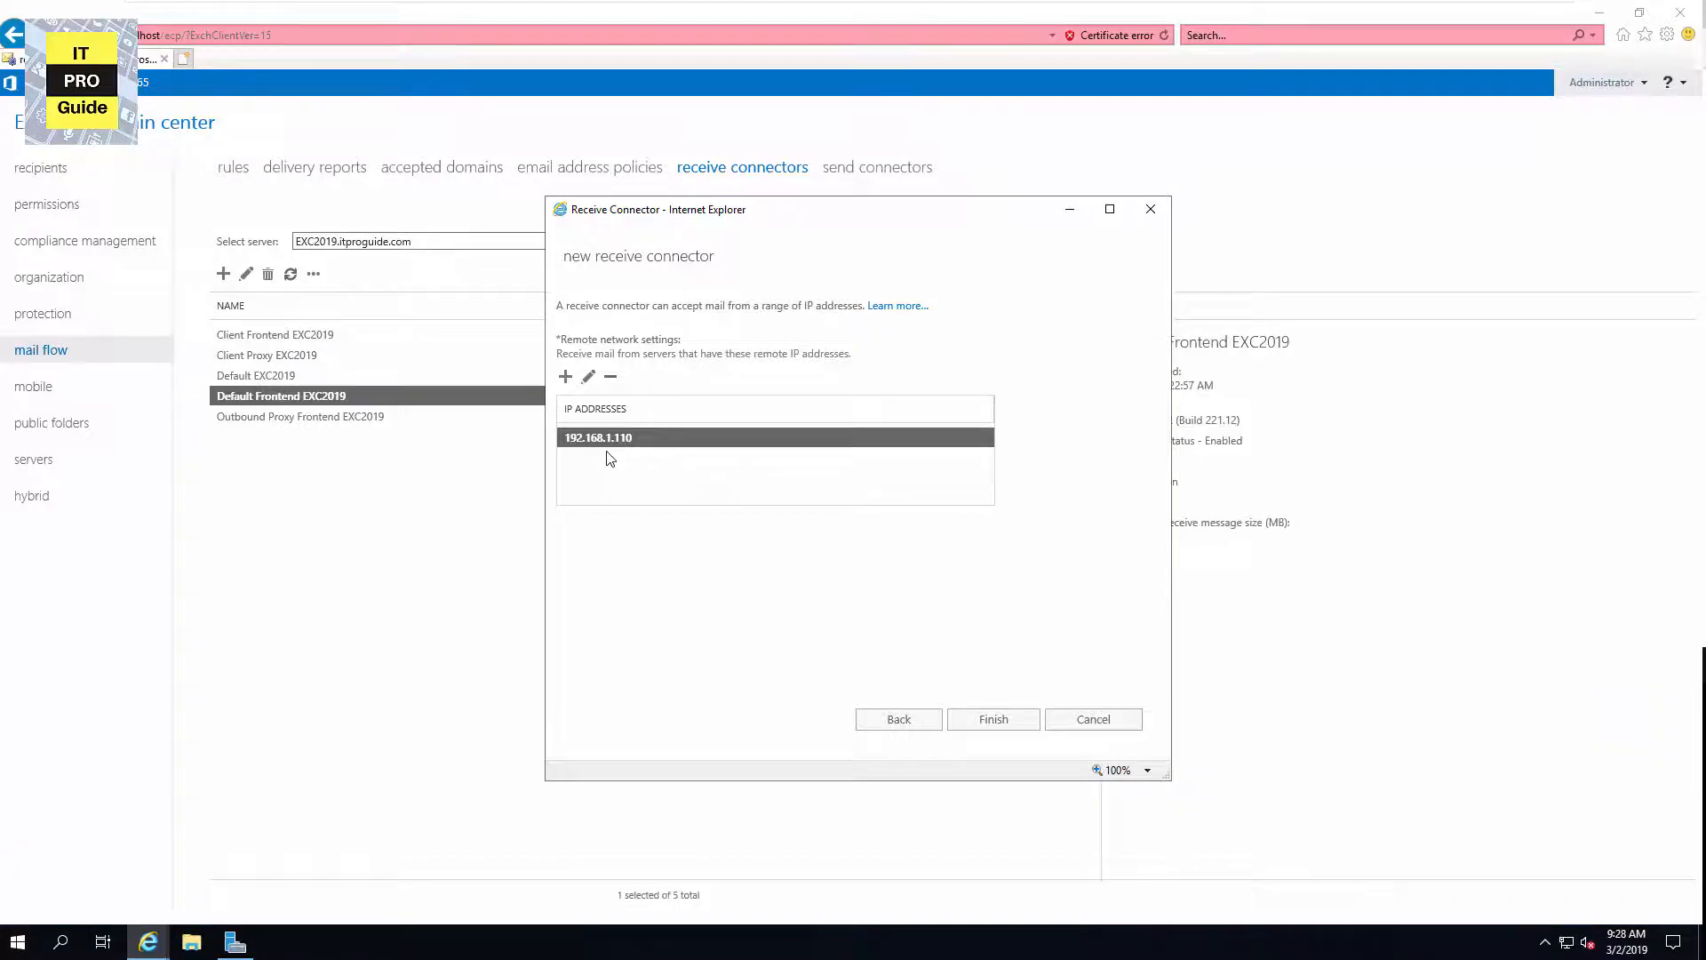
pyautogui.click(1002, 722)
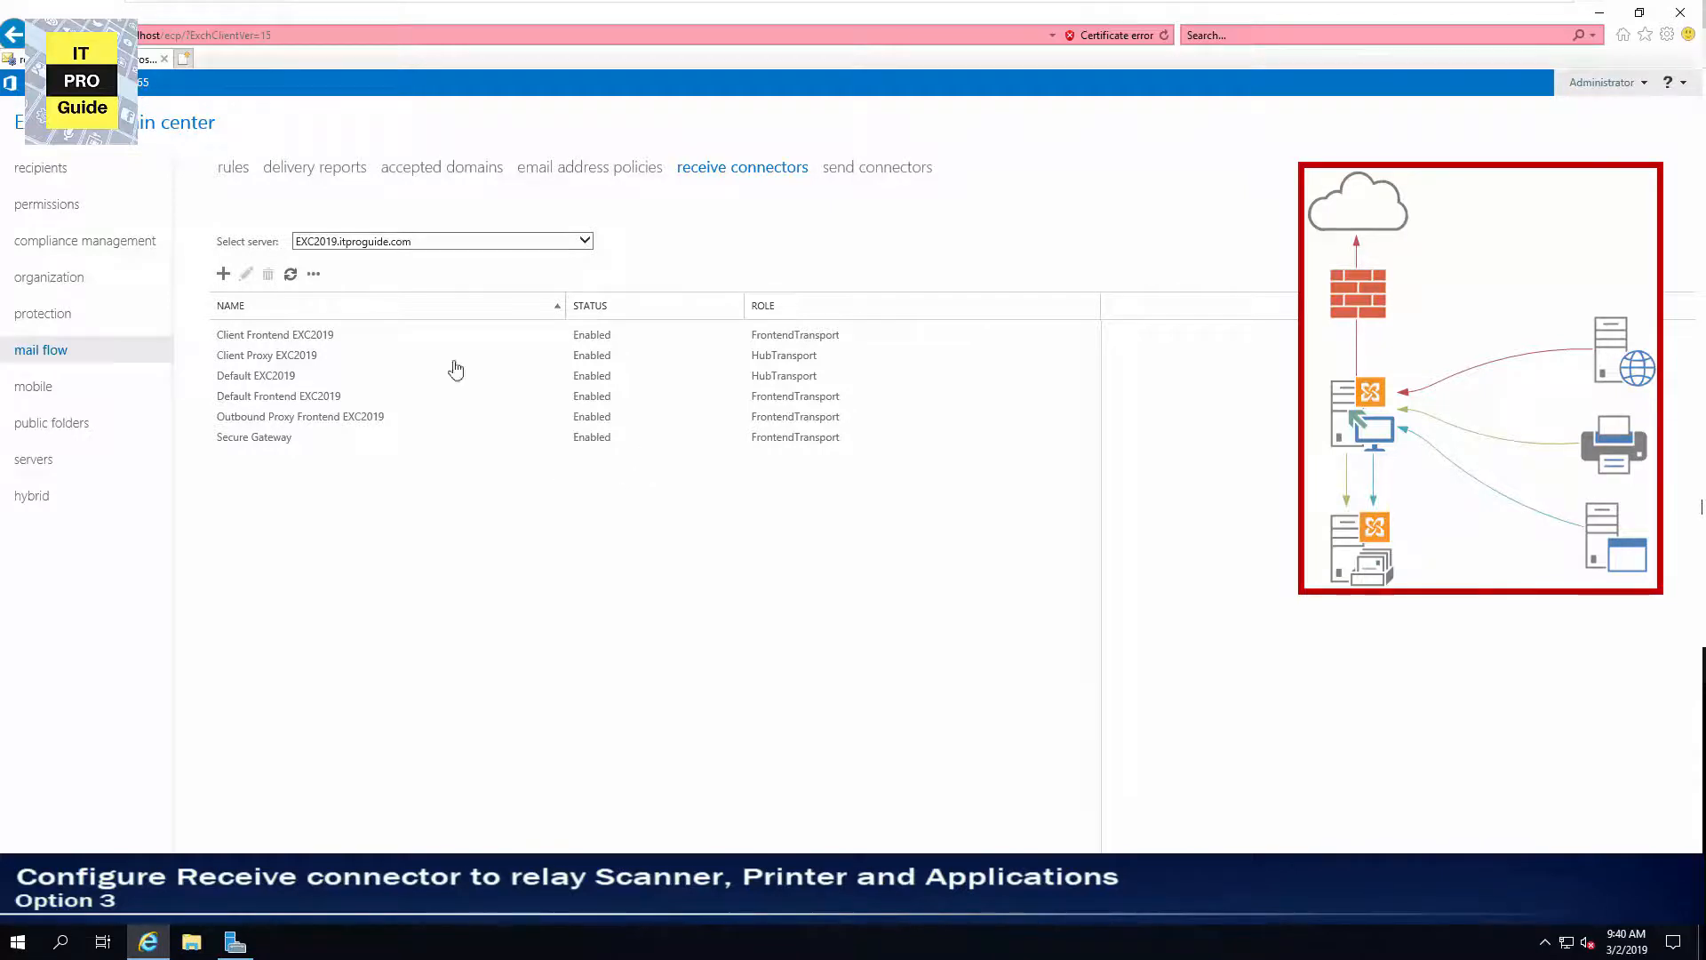
# Create a new receive connector named Relay with the Frontend Transport role, keeping the default network adapter bindings.
pyautogui.click(223, 274)
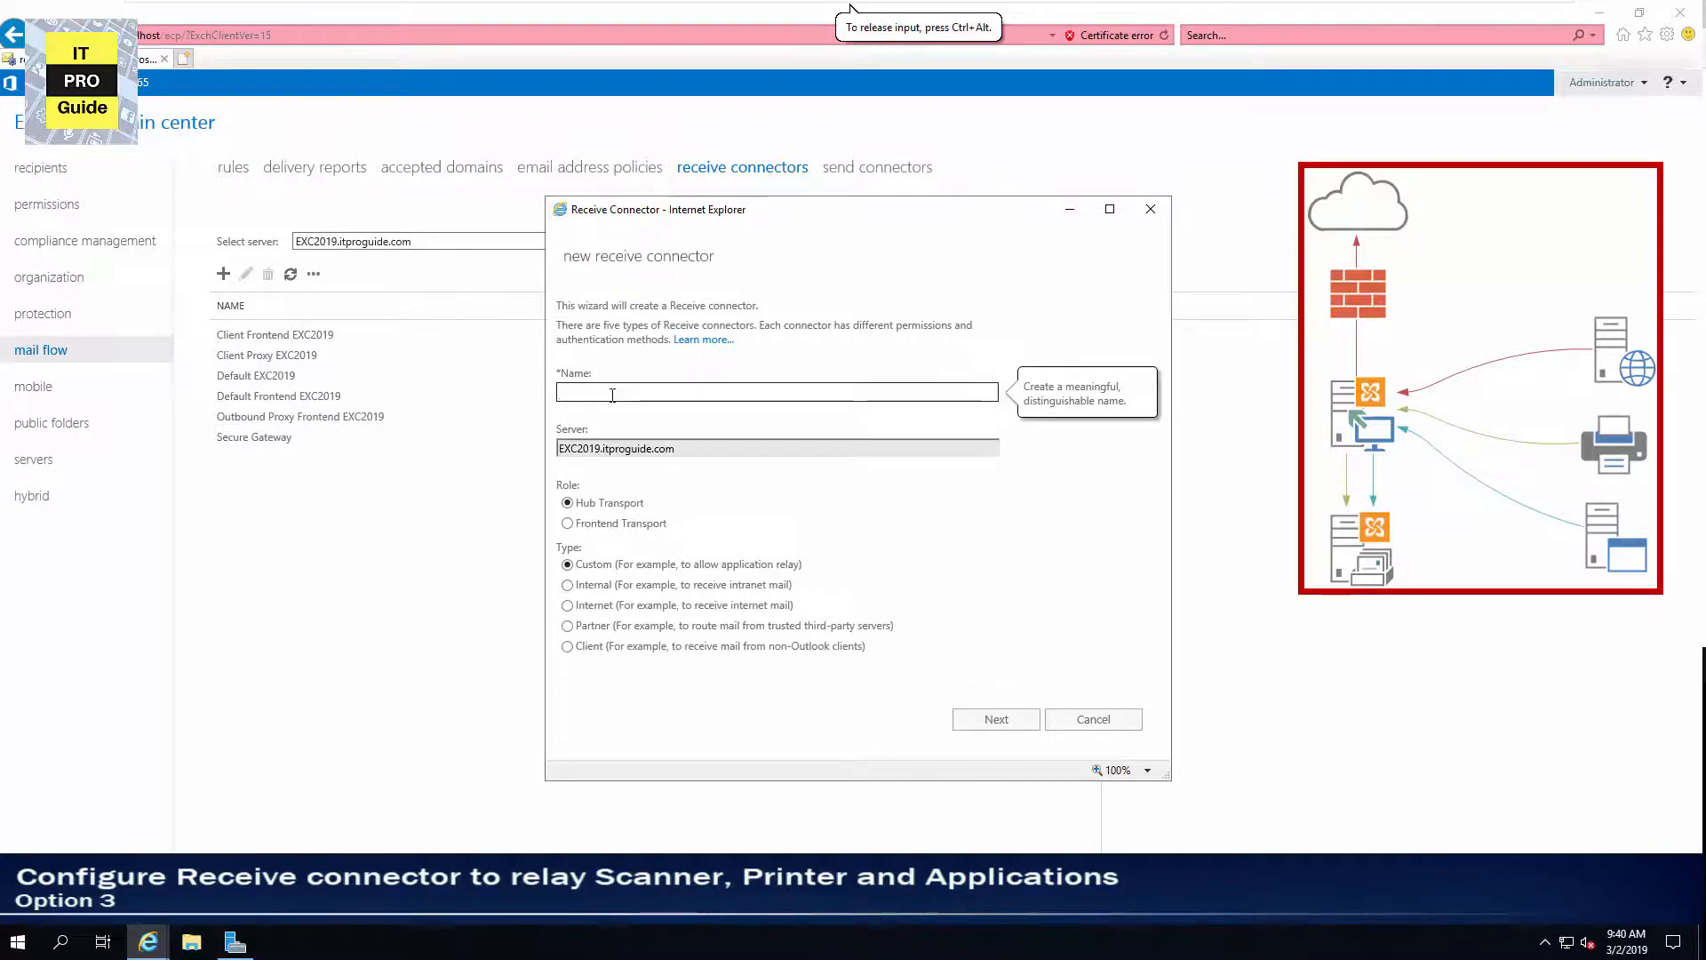
pyautogui.write('Relay')
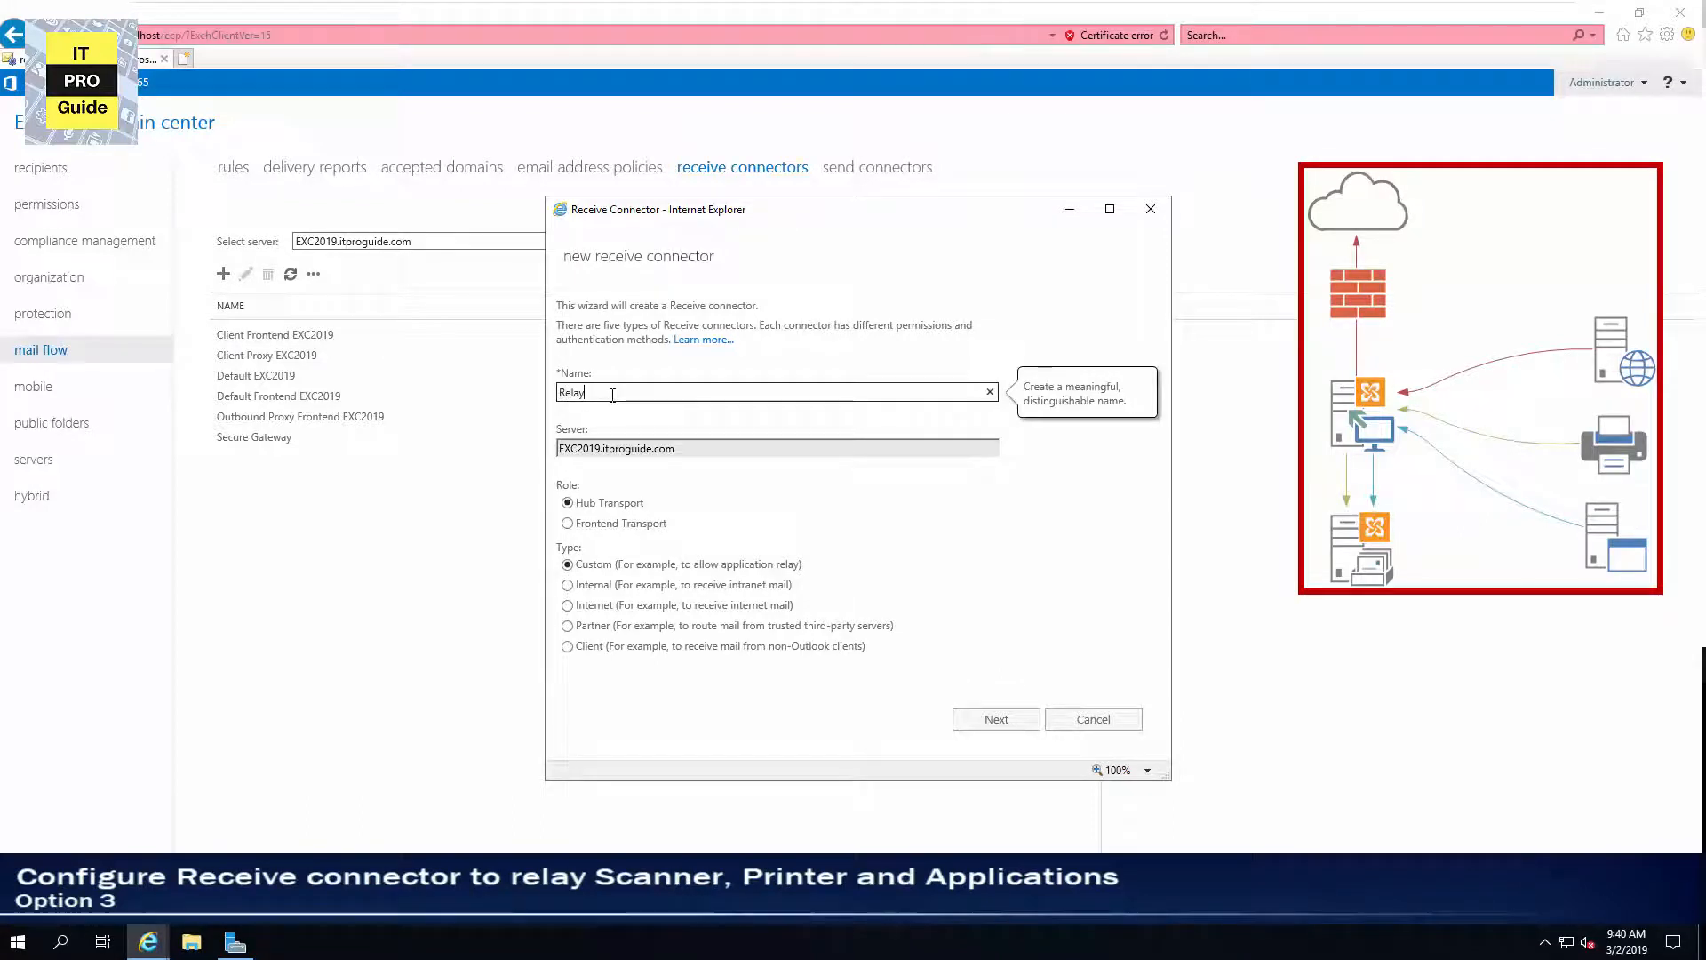
pyautogui.click(583, 525)
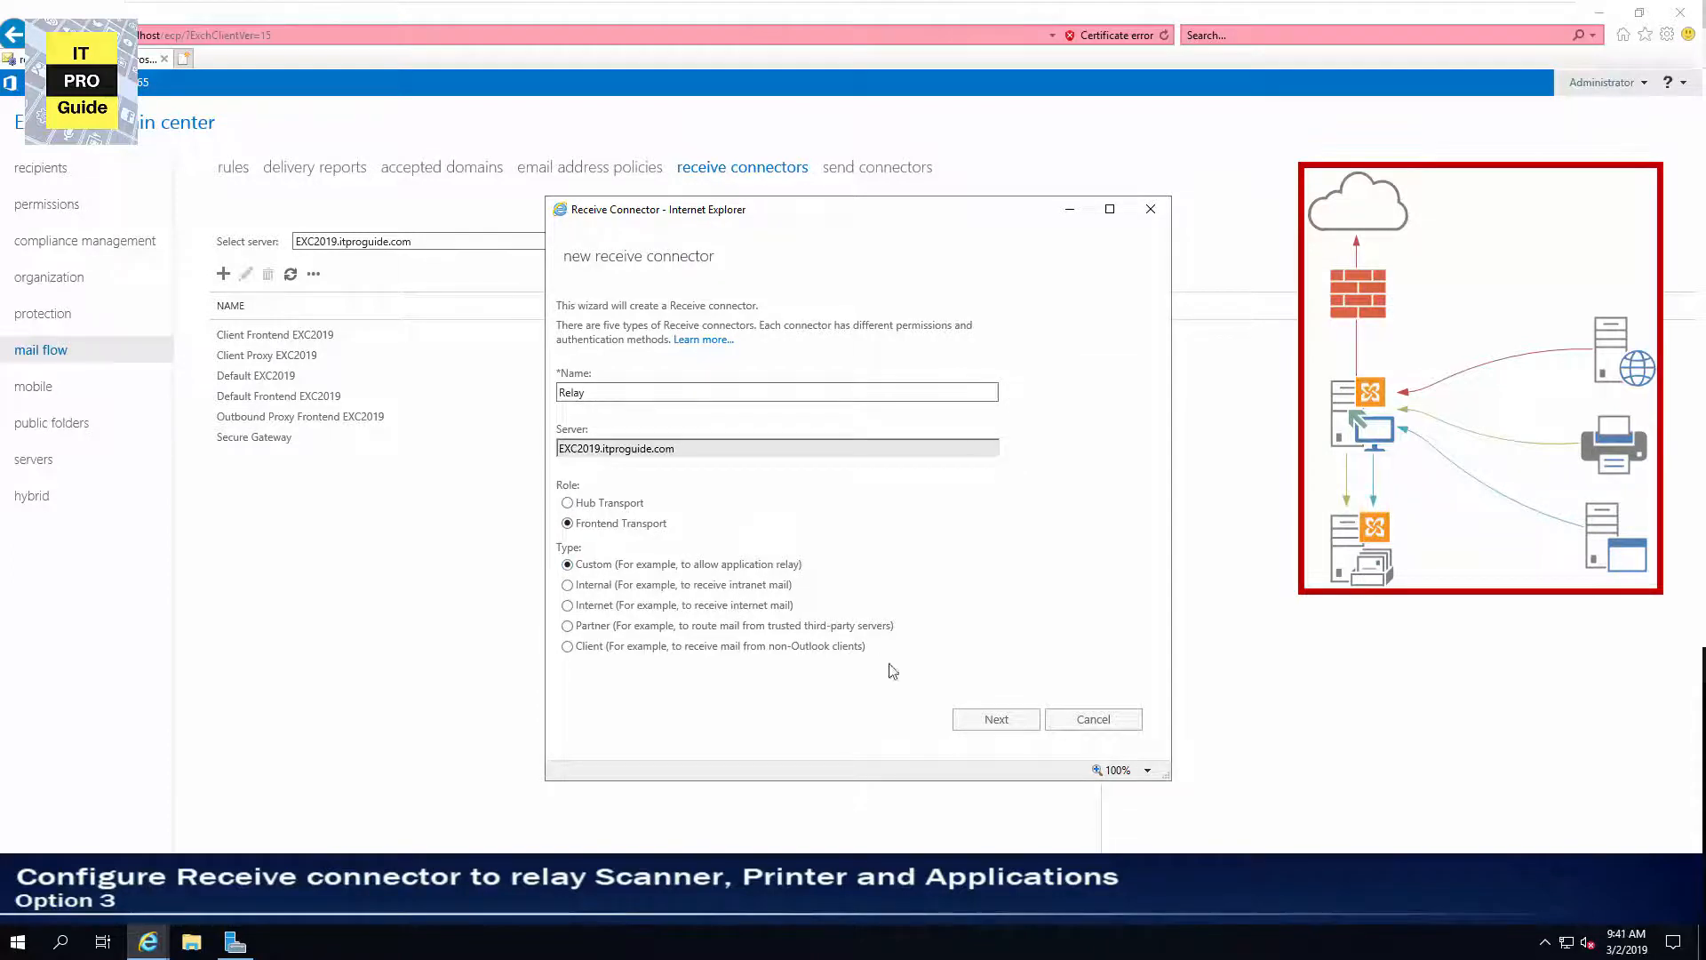
pyautogui.click(975, 721)
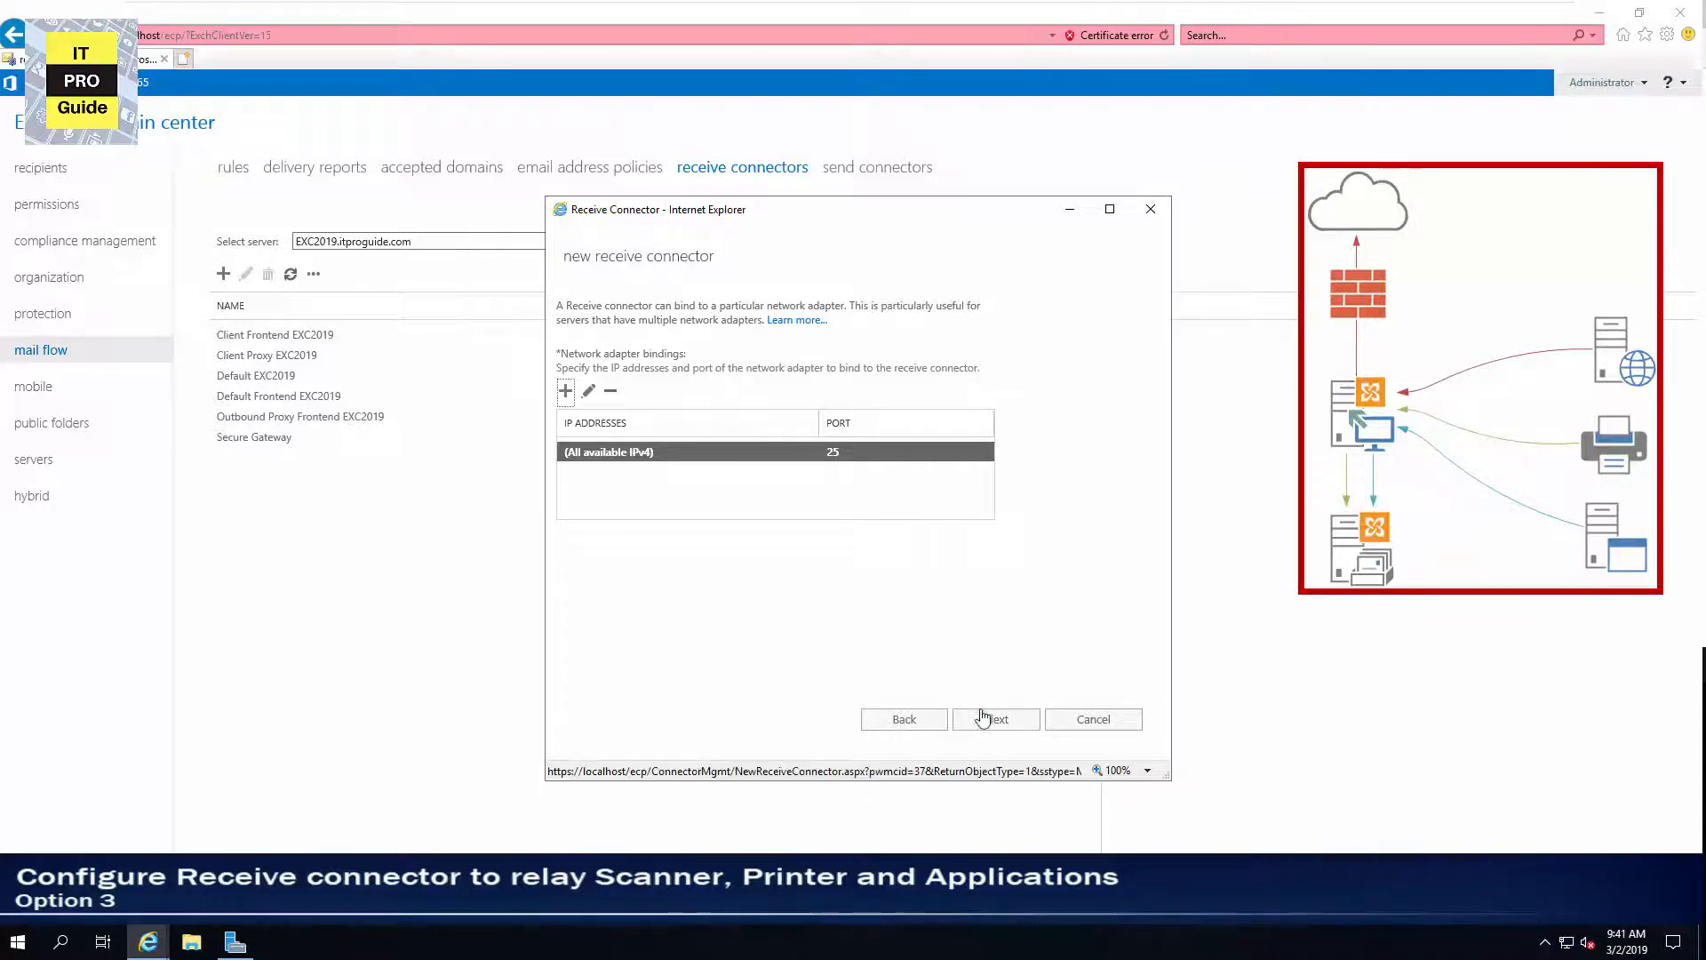
pyautogui.click(983, 716)
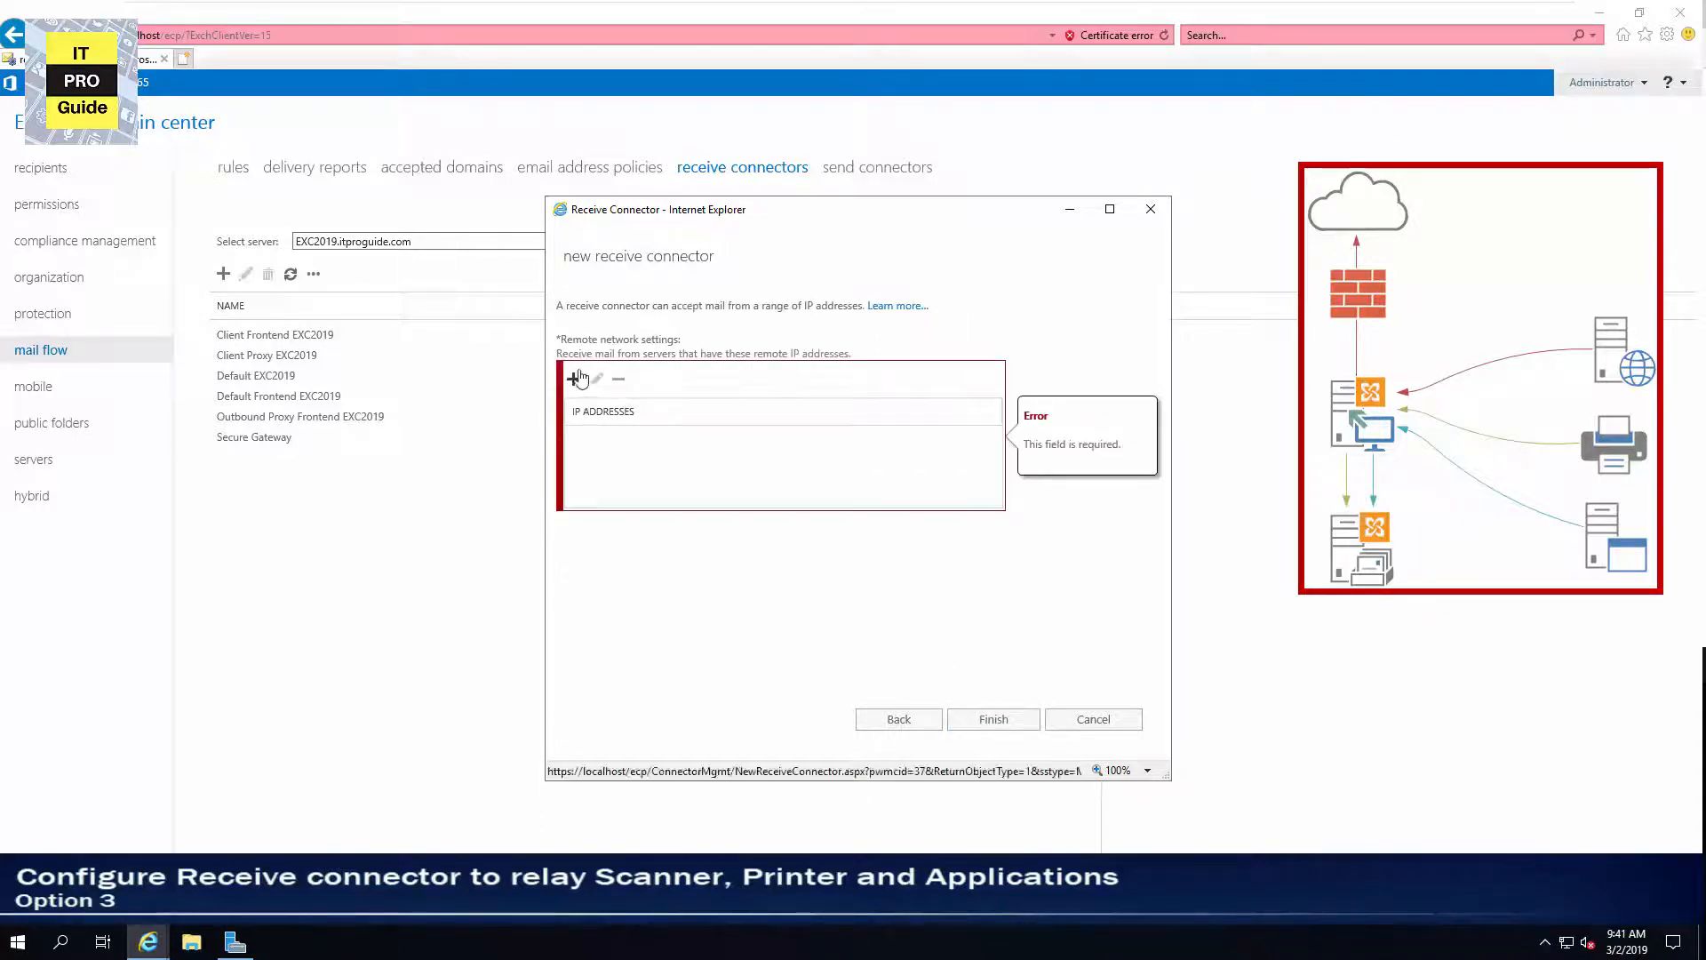
# Add the remote network 192.168.1.0/24 to the Relay connector and finish the wizard.
pyautogui.click(573, 379)
pyautogui.write('192.168.')
pyautogui.write('1.0')
pyautogui.write('/255')
pyautogui.press('BackSpace')
pyautogui.press('BackSpace')
pyautogui.write('4')
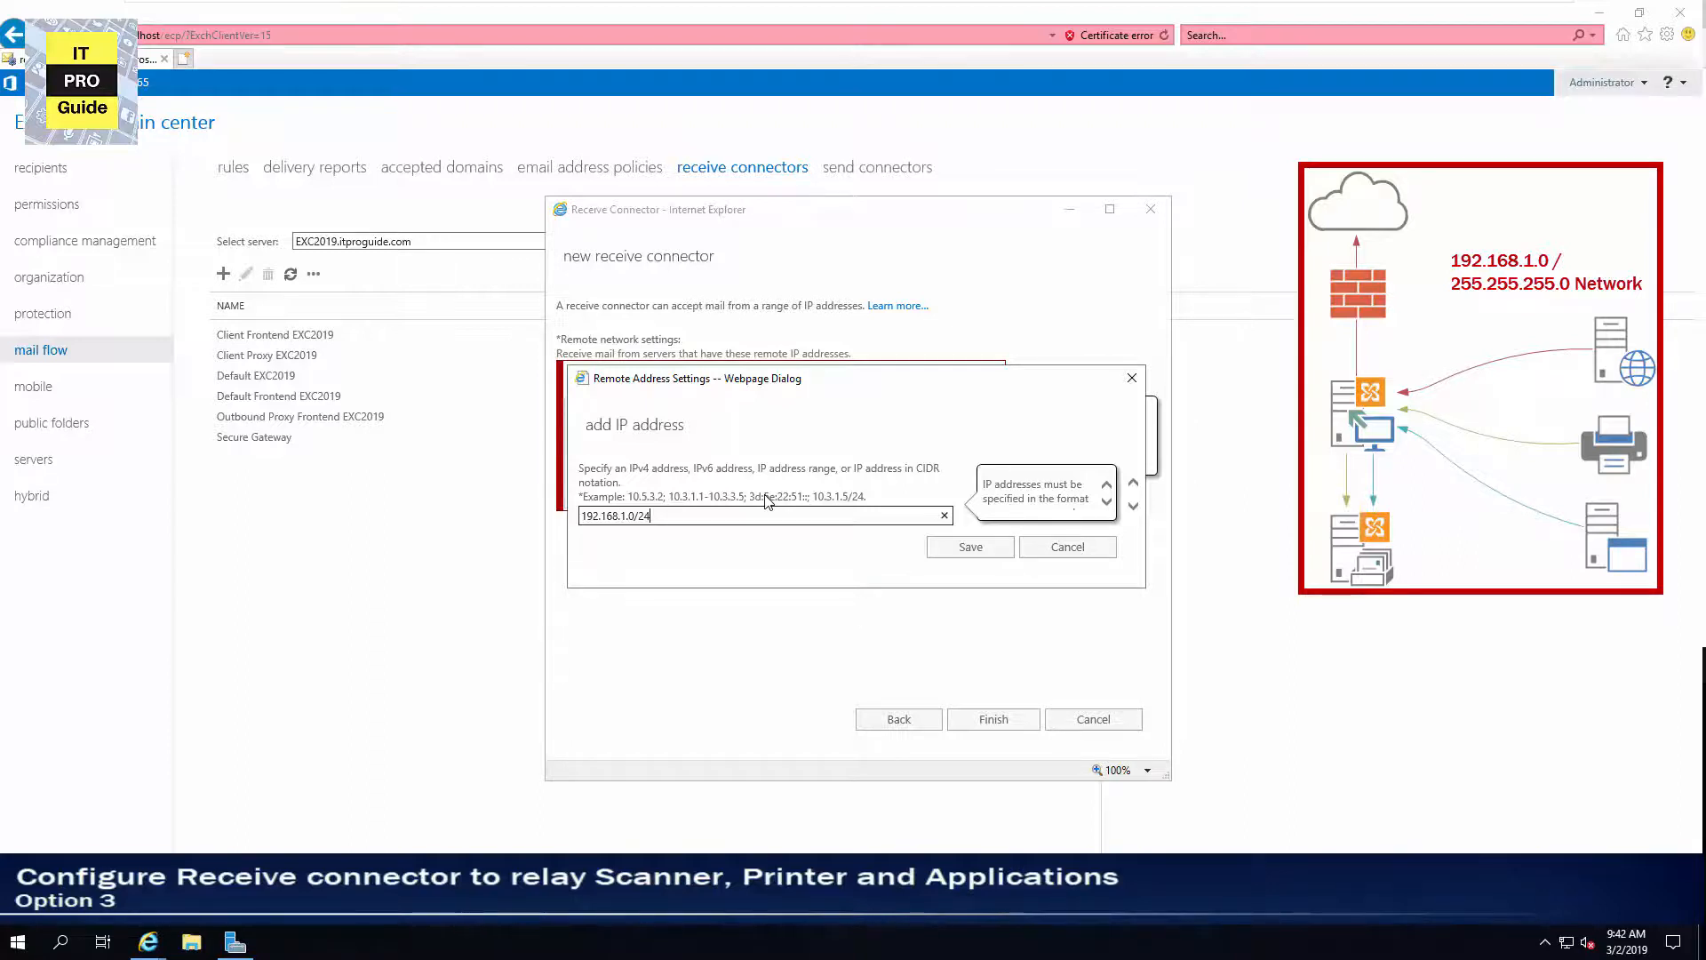
pyautogui.click(970, 546)
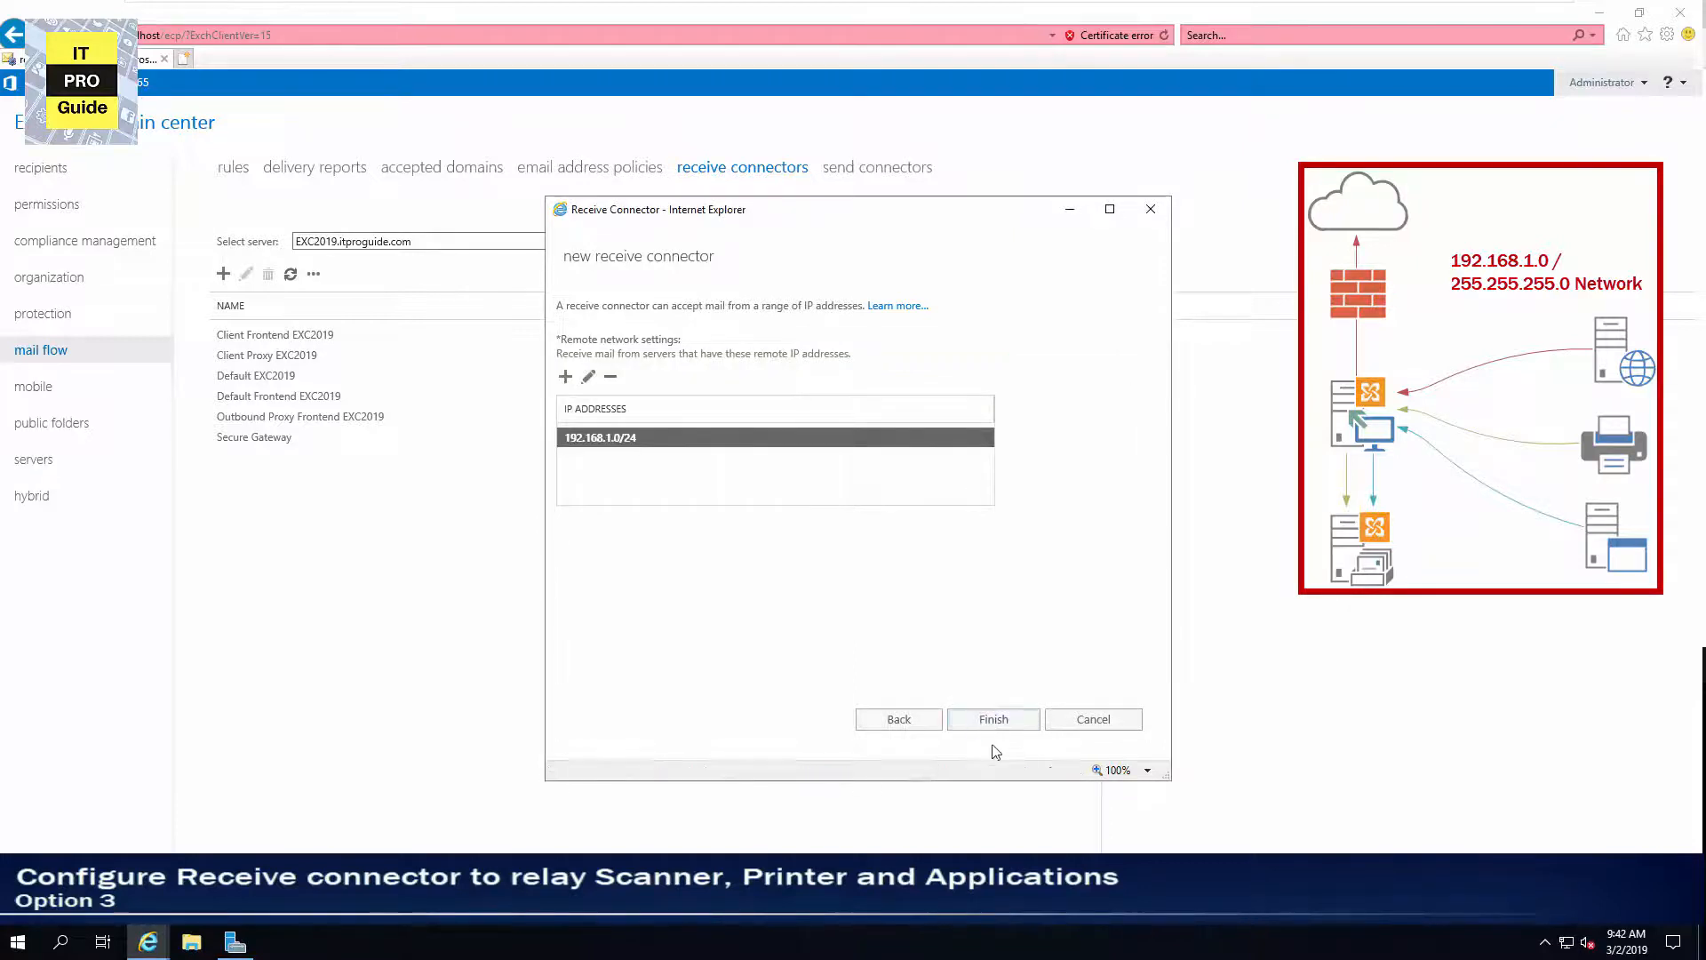
pyautogui.click(994, 720)
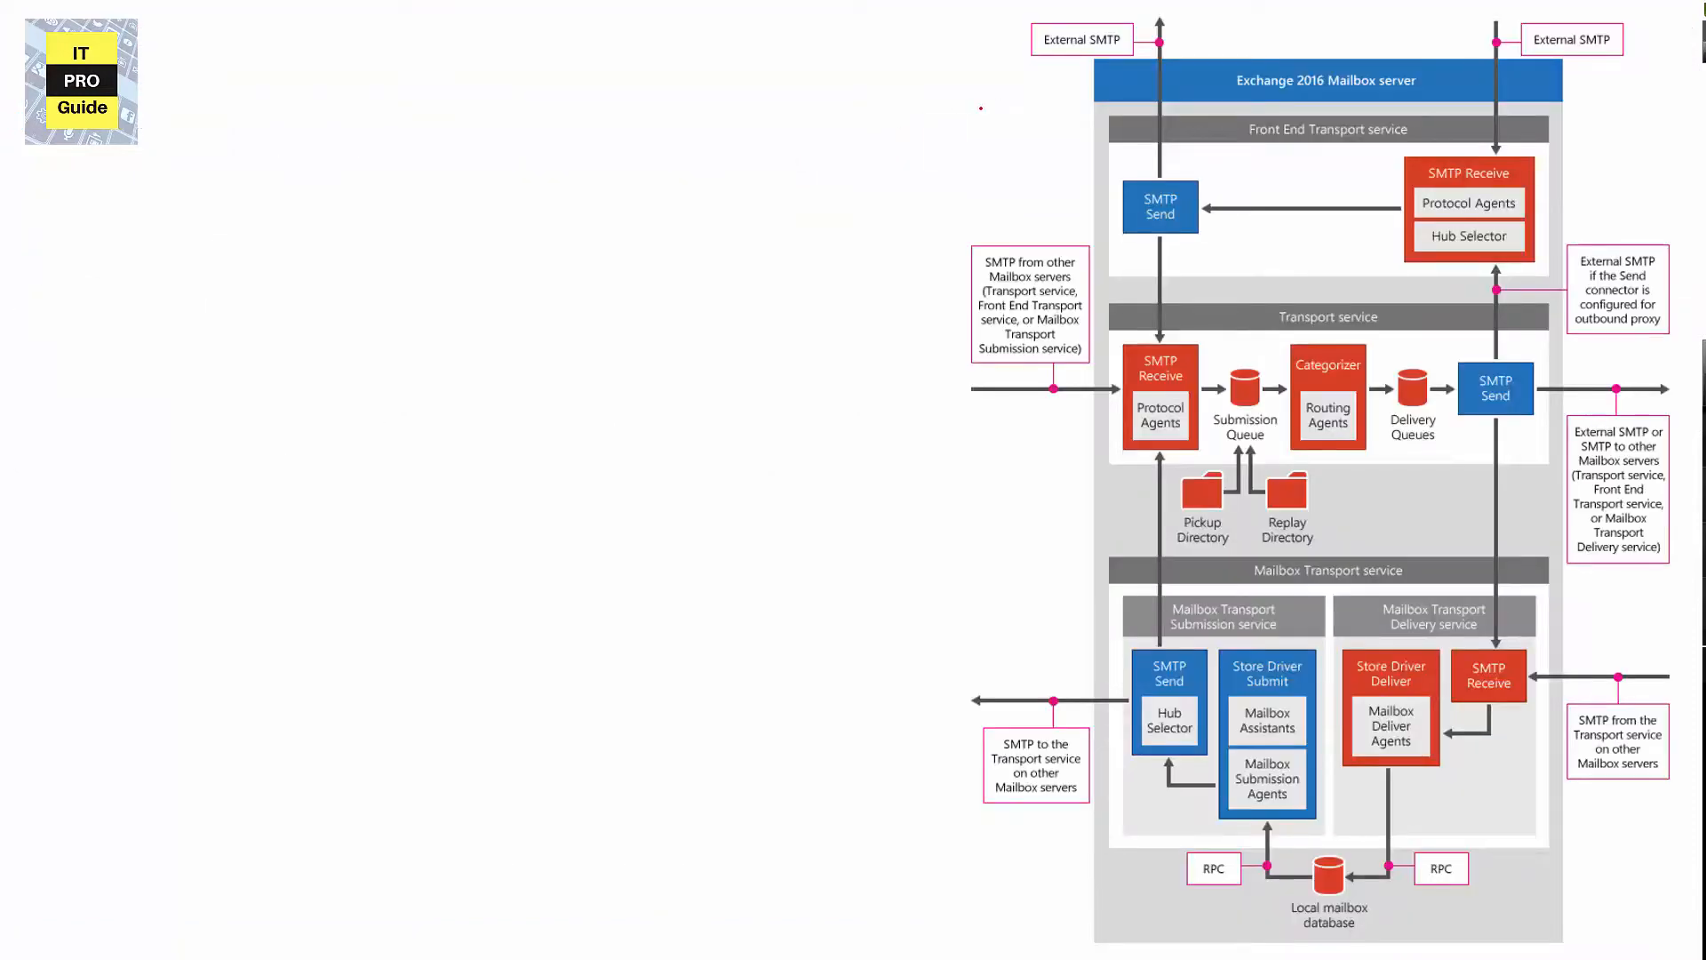
pyautogui.moveTo(971, 81)
pyautogui.mouseDown()
pyautogui.moveTo(1135, 102)
pyautogui.moveTo(1220, 26)
pyautogui.moveTo(1013, 5)
pyautogui.moveTo(984, 74)
pyautogui.mouseUp()
pyautogui.moveTo(1260, 149)
pyautogui.mouseDown()
pyautogui.moveTo(1379, 152)
pyautogui.moveTo(1391, 117)
pyautogui.moveTo(1268, 115)
pyautogui.moveTo(1262, 146)
pyautogui.mouseUp()
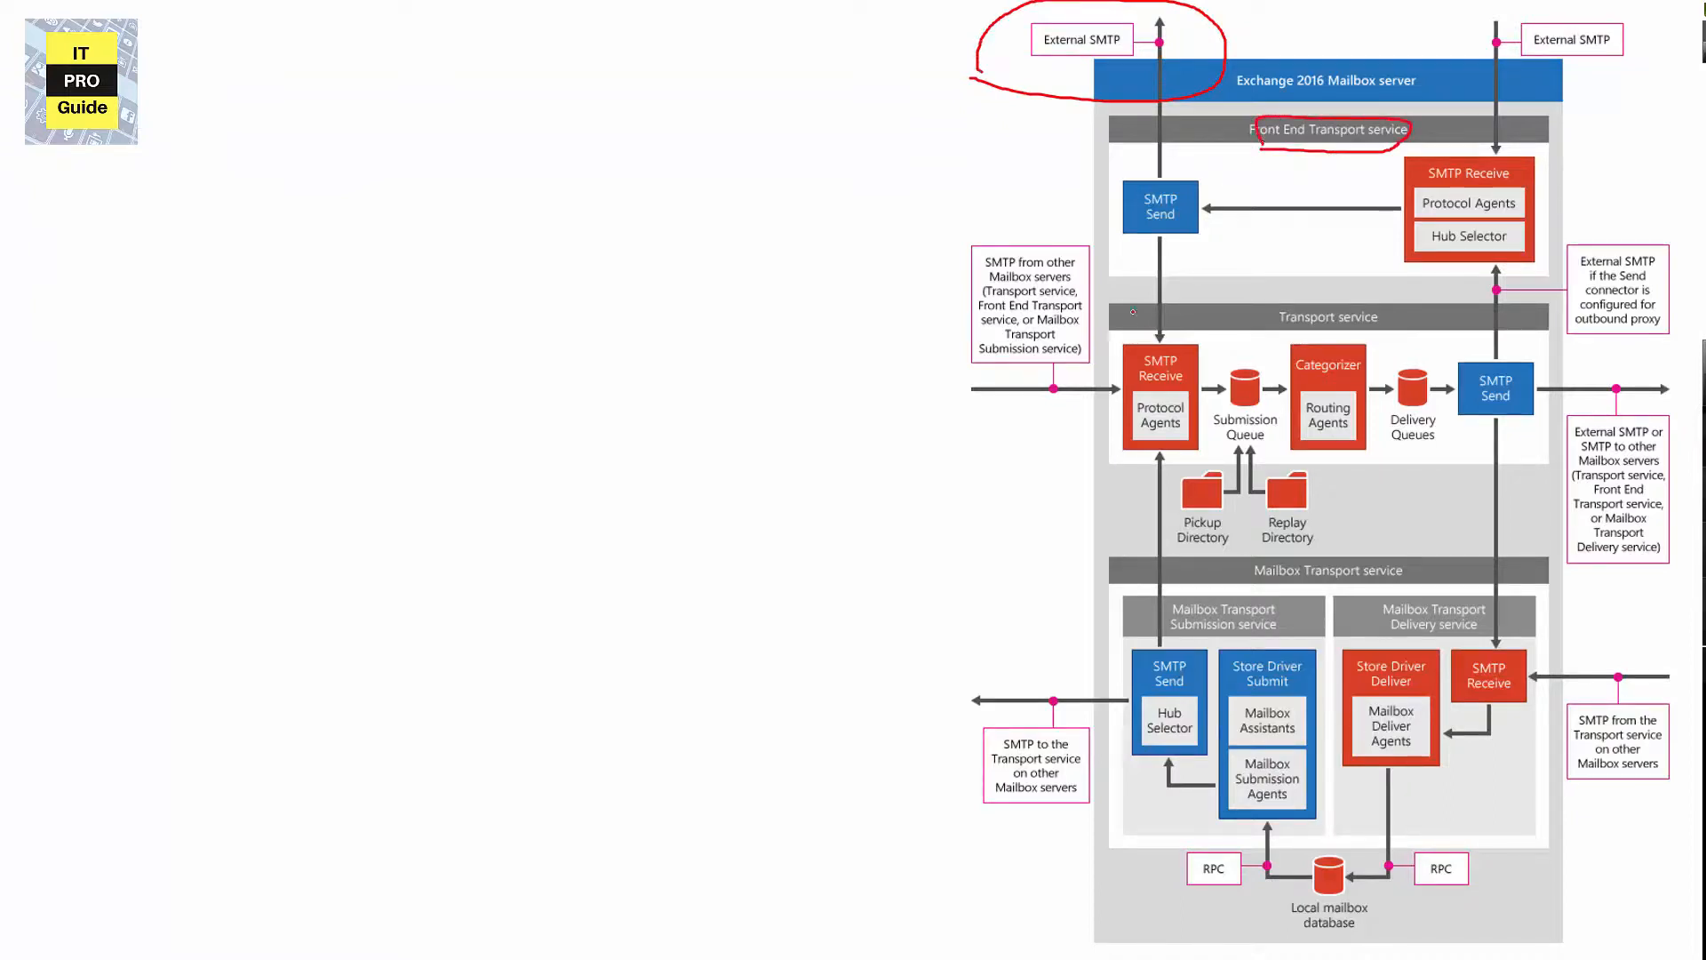
pyautogui.moveTo(1207, 353)
pyautogui.mouseDown()
pyautogui.moveTo(1134, 335)
pyautogui.moveTo(1109, 428)
pyautogui.moveTo(1214, 433)
pyautogui.moveTo(1217, 360)
pyautogui.mouseUp()
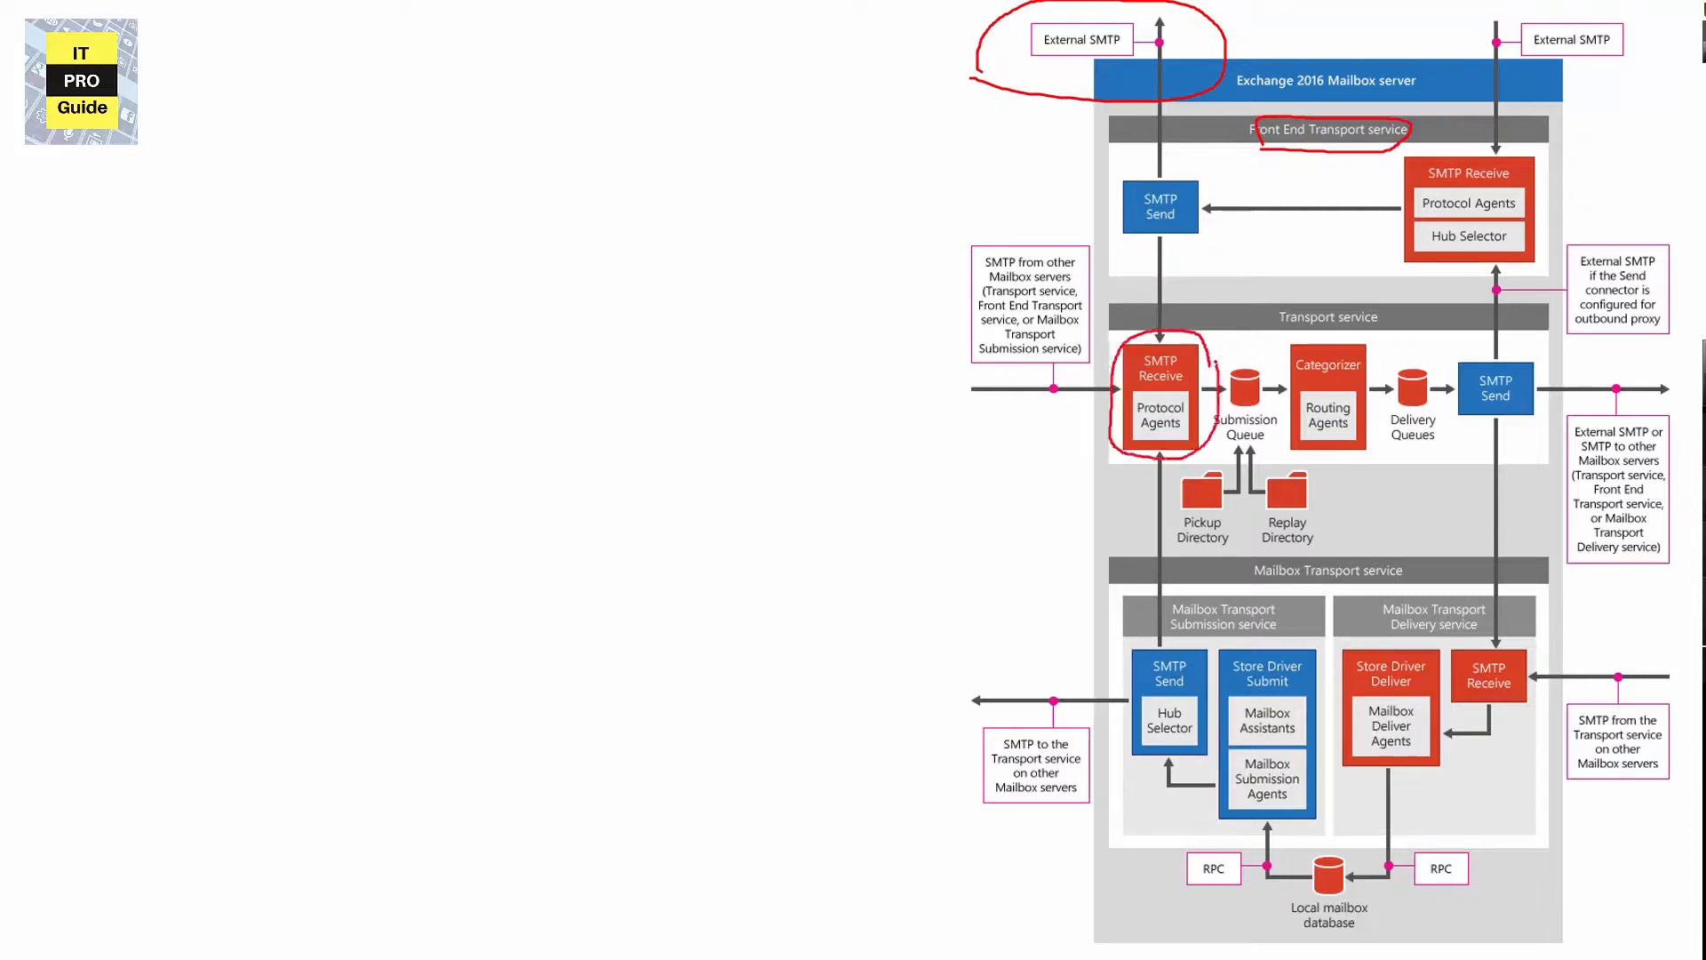
pyautogui.moveTo(1215, 193)
pyautogui.mouseDown()
pyautogui.moveTo(1204, 311)
pyautogui.moveTo(1224, 311)
pyautogui.mouseUp()
pyautogui.moveTo(675, 503)
pyautogui.mouseDown()
pyautogui.moveTo(1040, 463)
pyautogui.moveTo(1015, 490)
pyautogui.mouseUp()
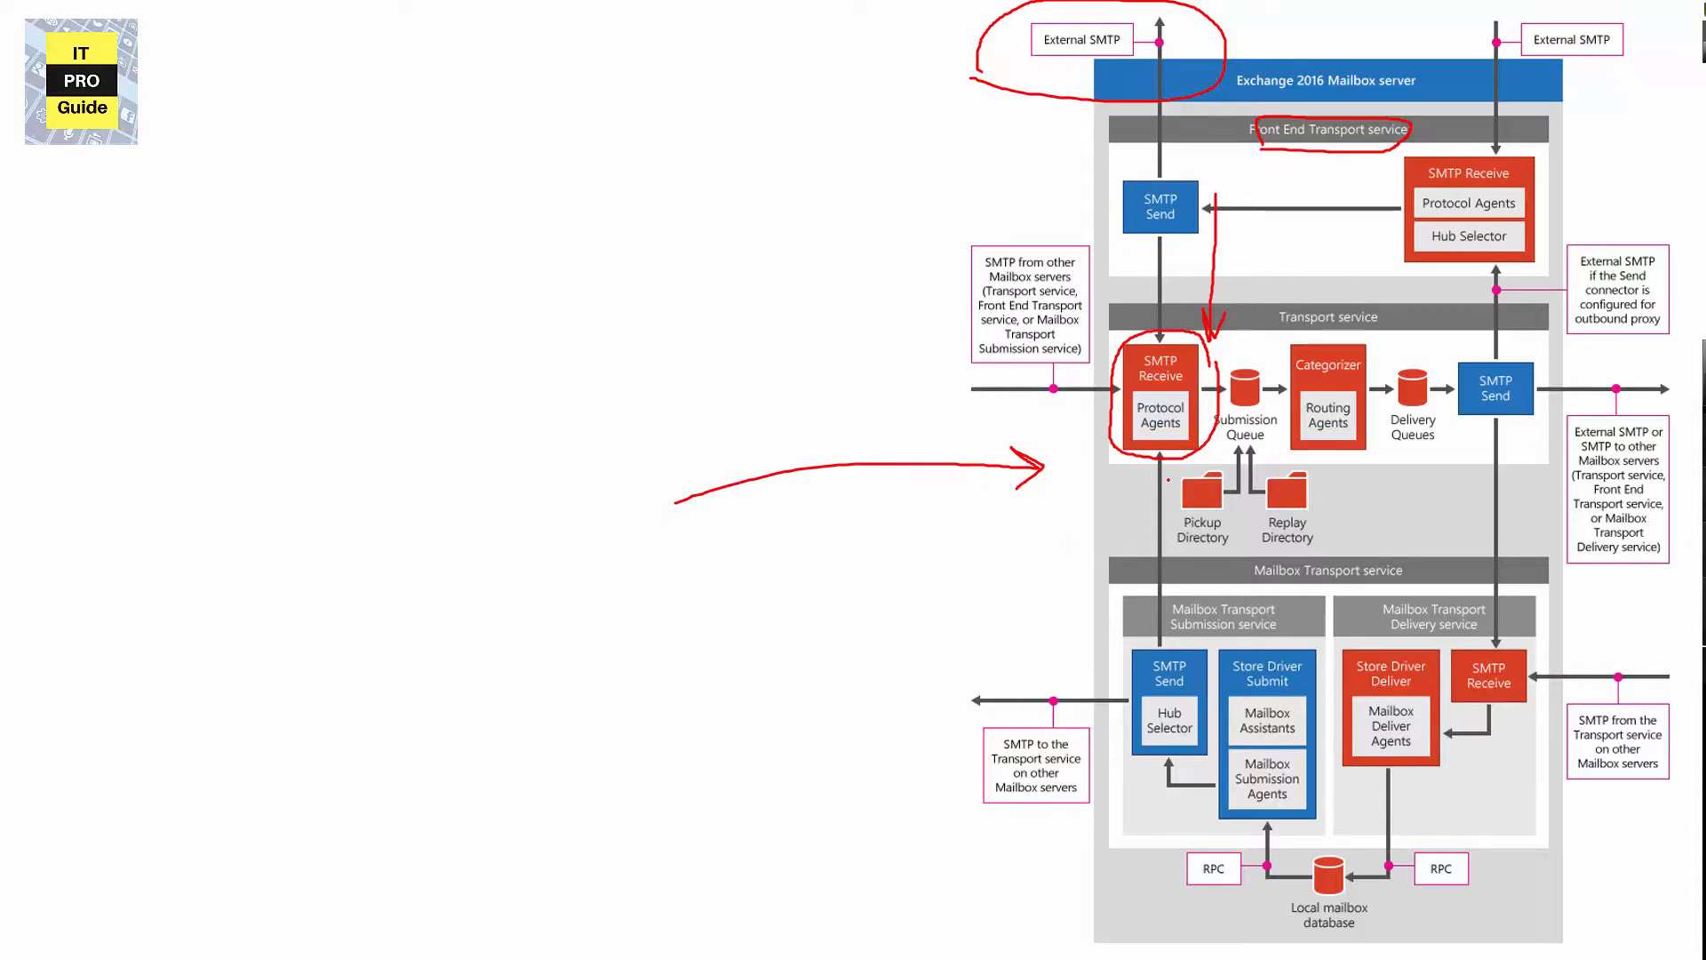
pyautogui.moveTo(1173, 491); pyautogui.dragTo(1171, 664)
pyautogui.moveTo(1244, 593)
pyautogui.mouseDown()
pyautogui.moveTo(1360, 537)
pyautogui.moveTo(1398, 574)
pyautogui.mouseUp()
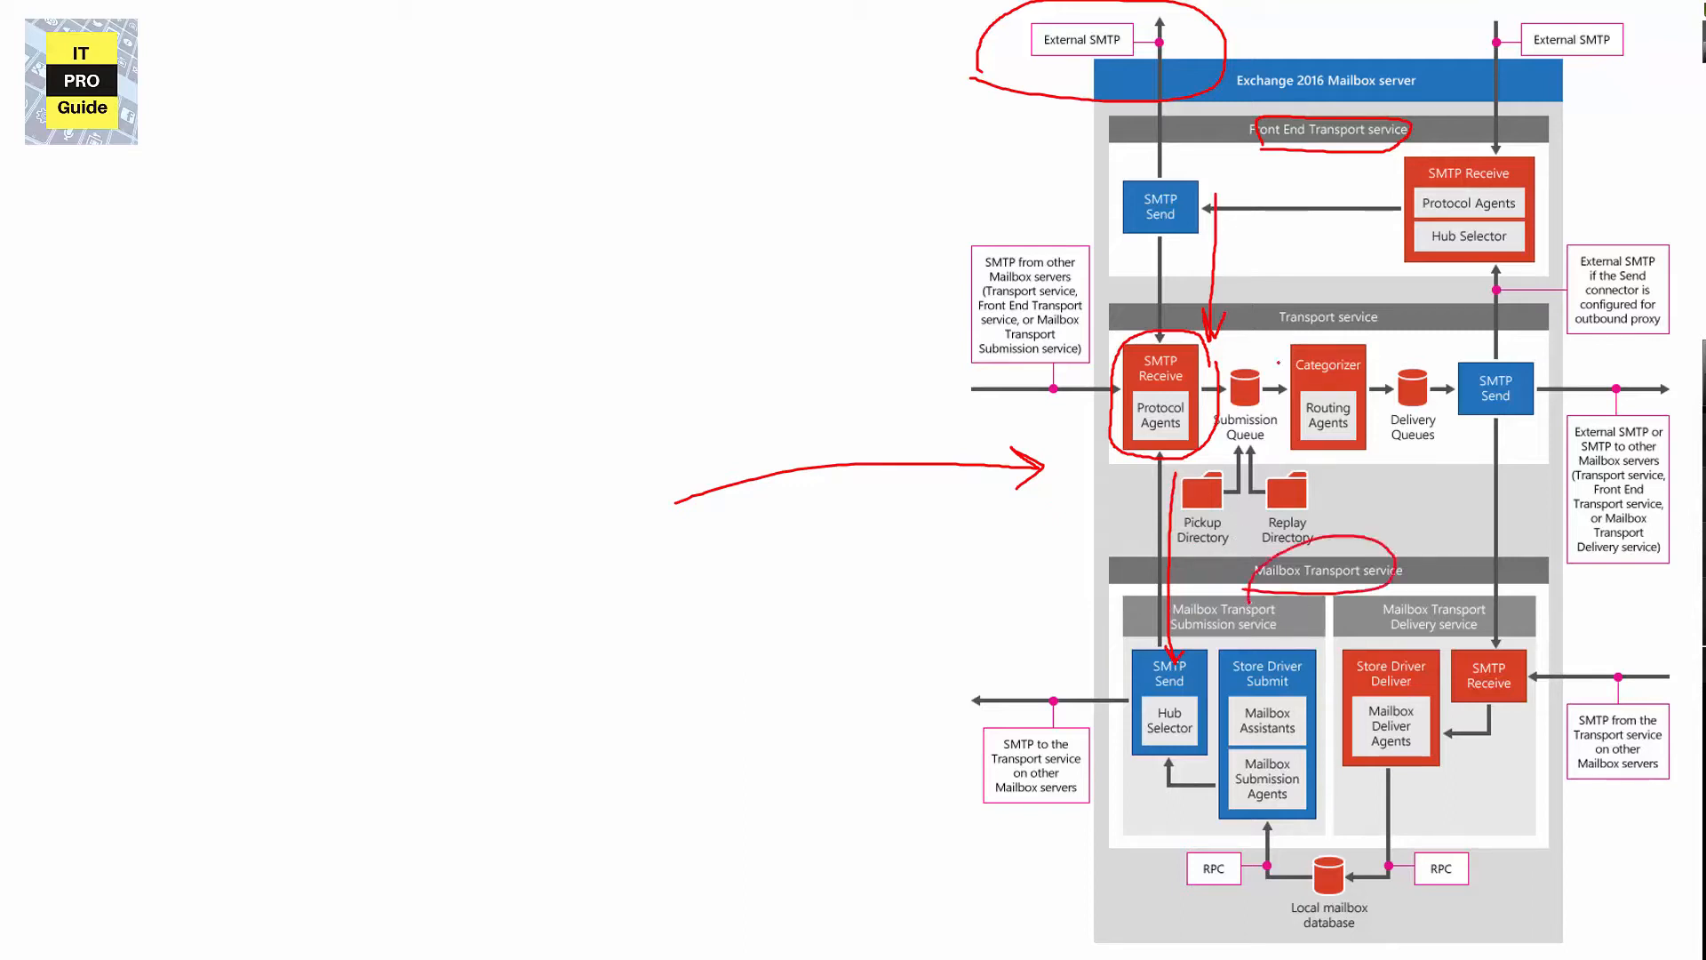
pyautogui.moveTo(1276, 343)
pyautogui.mouseDown()
pyautogui.moveTo(1413, 320)
pyautogui.moveTo(1263, 325)
pyautogui.moveTo(1270, 340)
pyautogui.mouseUp()
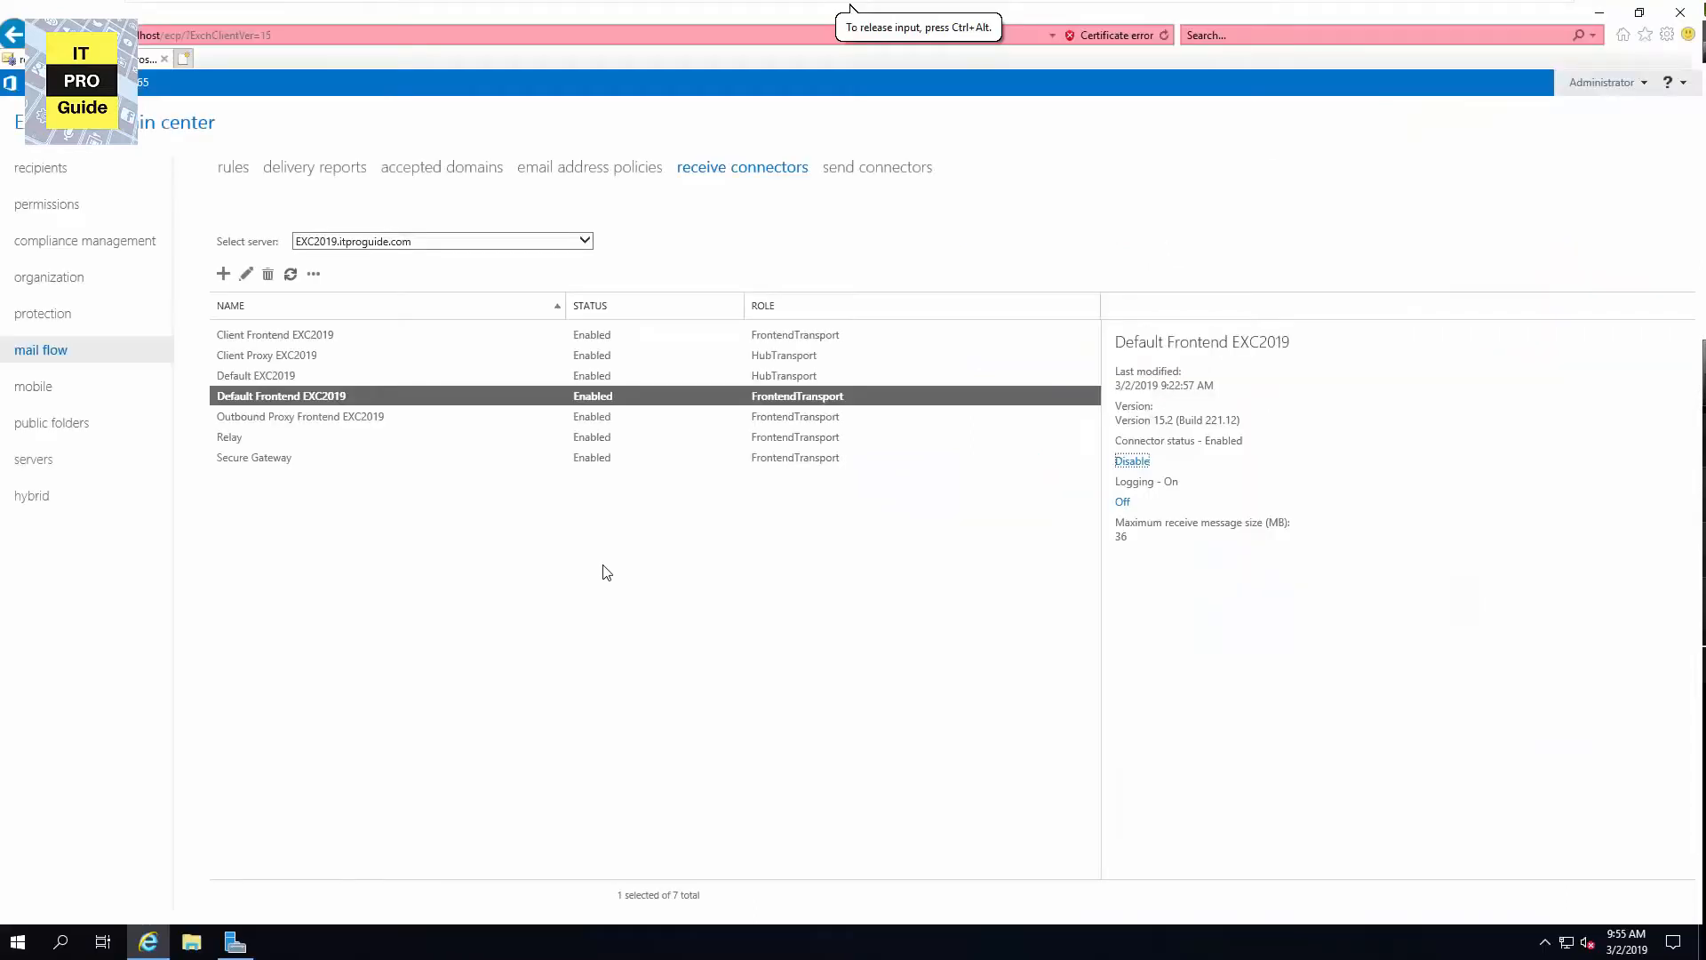
# Review the details of the Outbound Proxy Frontend EXC2019 and Default Frontend EXC2019 connectors.
pyautogui.click(427, 424)
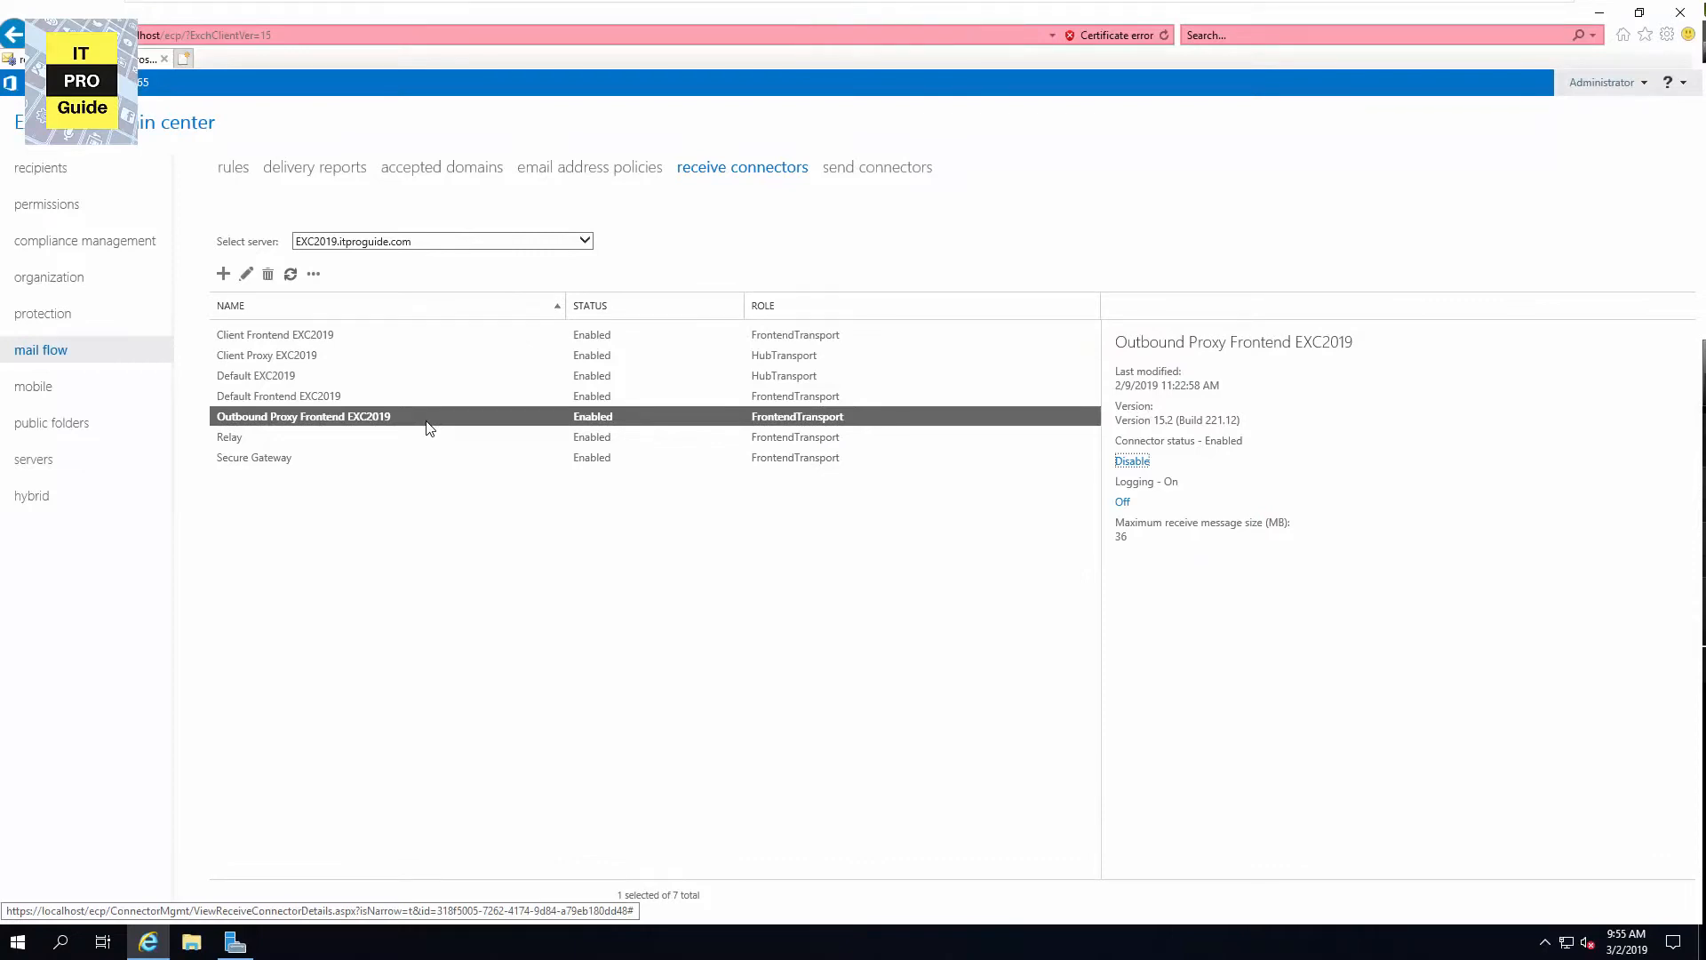
pyautogui.click(376, 404)
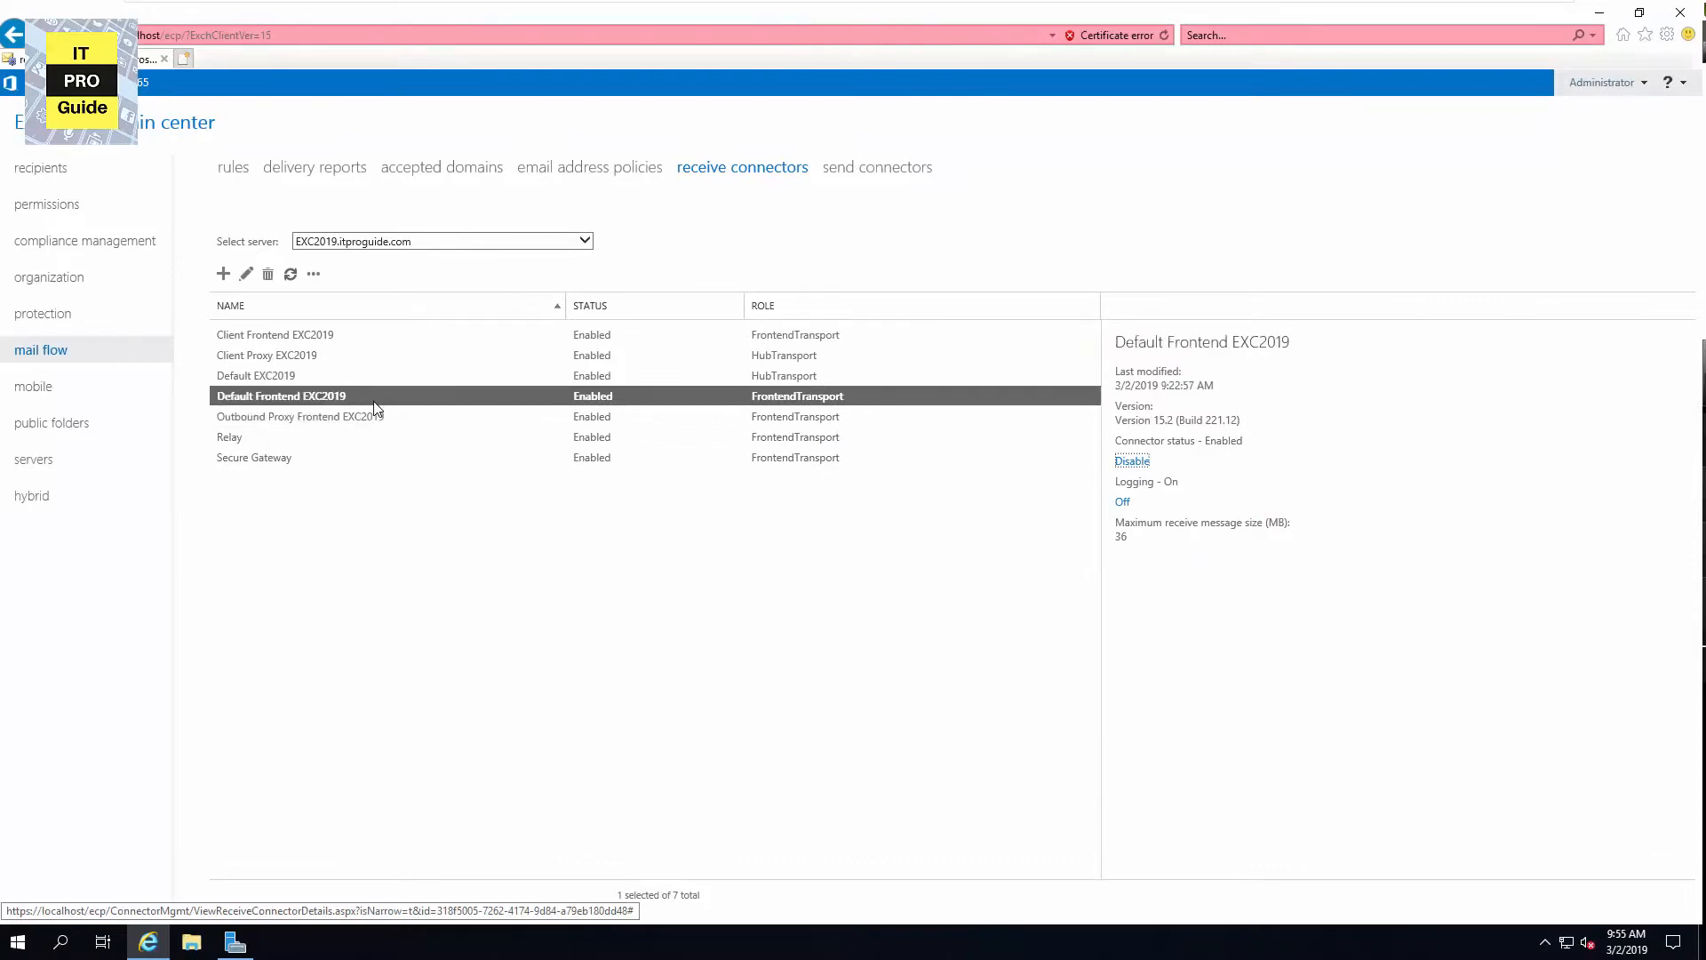